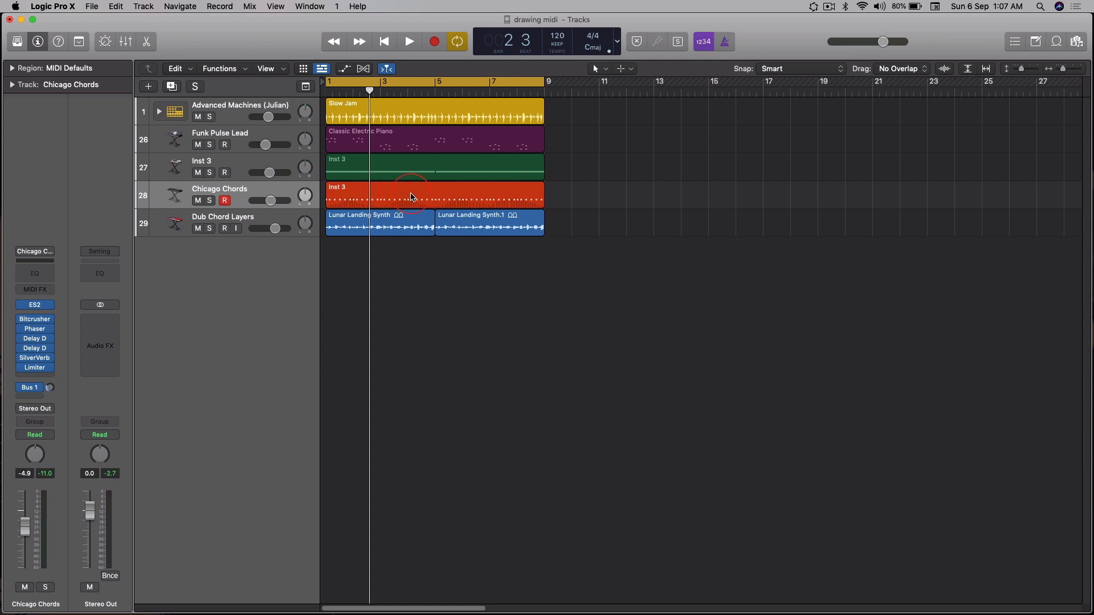
# Step: Open the red Inst 3 region of the Chicago Chords track in a separate Piano Roll window and close it again
pyautogui.click(413, 197)
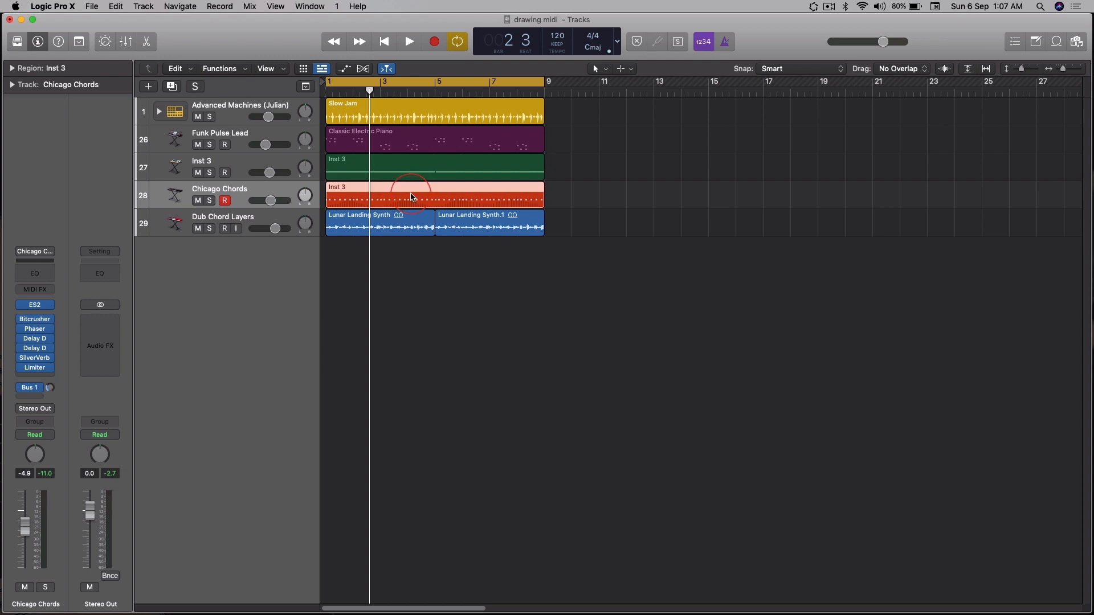
pyautogui.press('super+4')
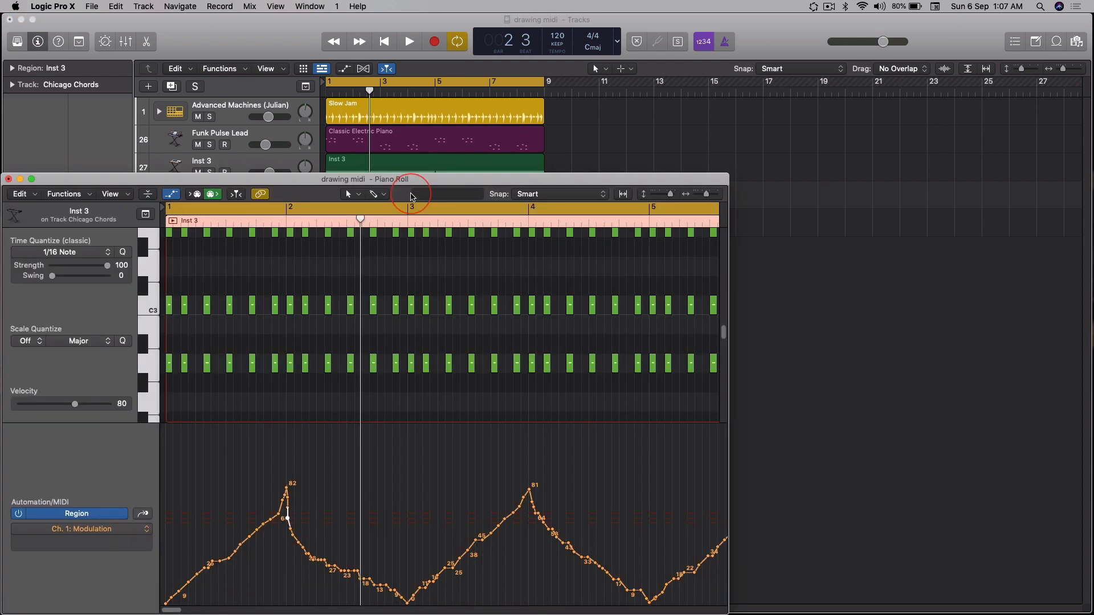
pyautogui.moveTo(413, 197); pyautogui.dragTo(661, 58)
pyautogui.scroll(3, 627, 262)
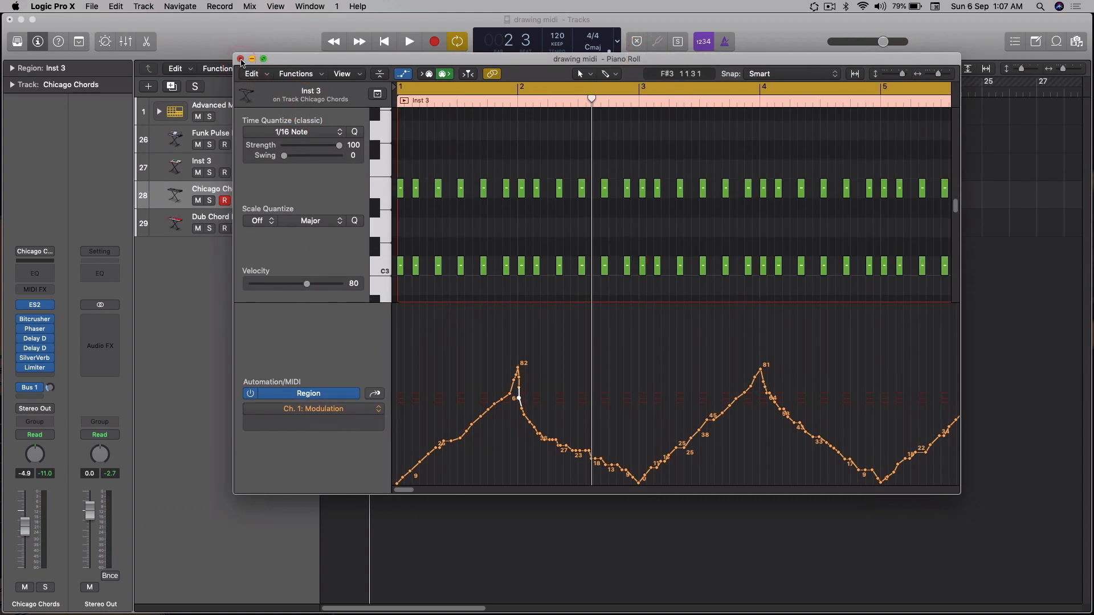
pyautogui.click(241, 59)
pyautogui.click(450, 203)
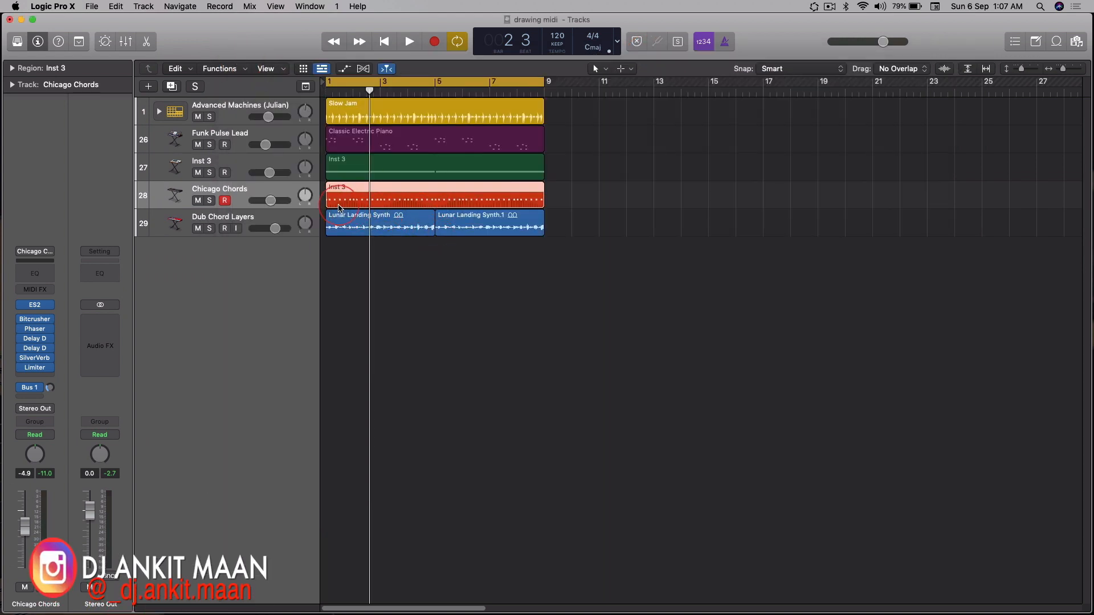
pyautogui.click(352, 113)
pyautogui.click(348, 220)
pyautogui.click(380, 208)
pyautogui.click(437, 208)
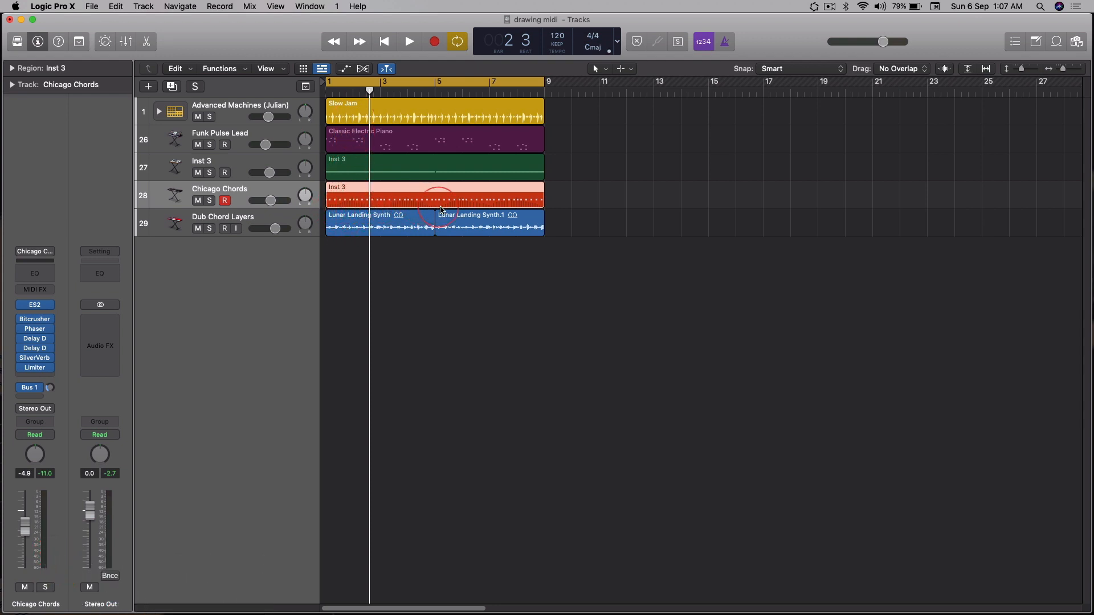
# Step: Open the Chicago Chords track's Inst 3 region in the Piano Roll and enlarge its window to cover most of the screen
pyautogui.click(465, 193)
pyautogui.doubleClick(454, 195)
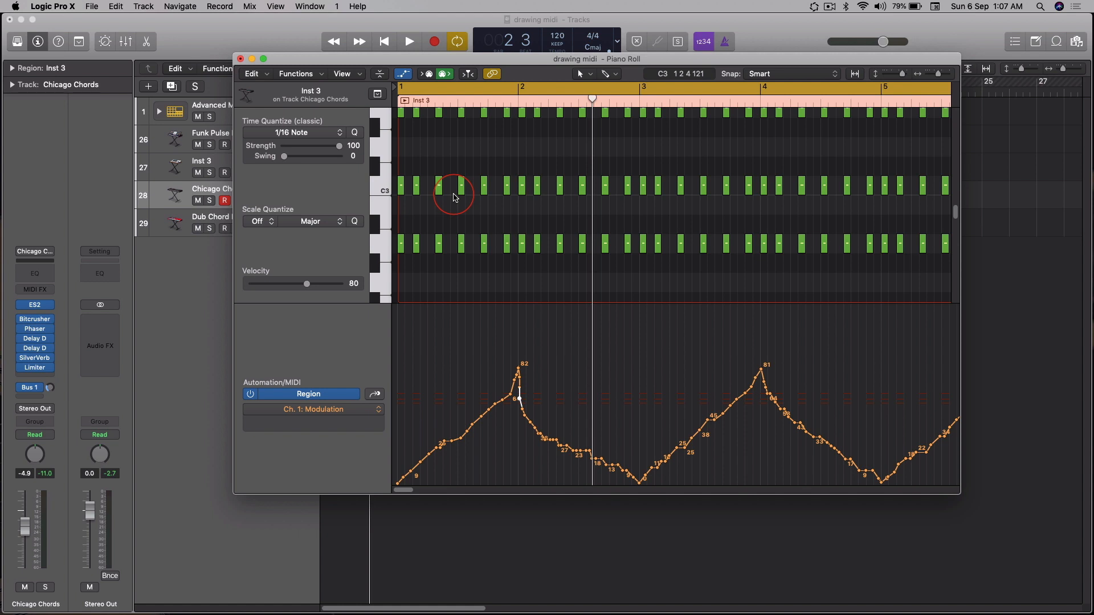
pyautogui.scroll(-5, 547, 361)
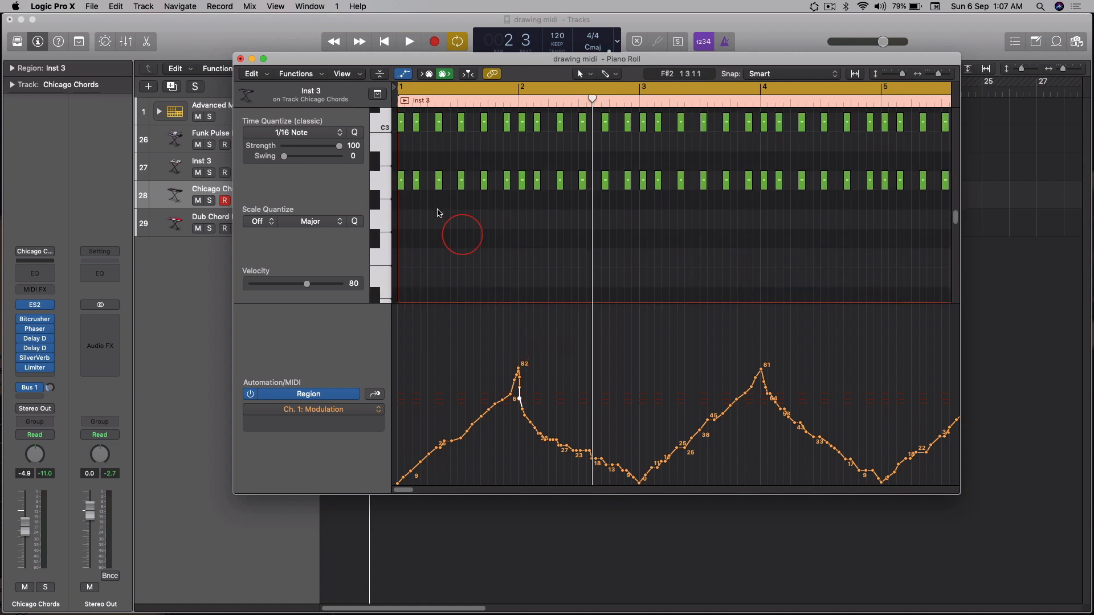
pyautogui.moveTo(315, 54); pyautogui.dragTo(140, 15)
pyautogui.moveTo(819, 461); pyautogui.dragTo(1056, 595)
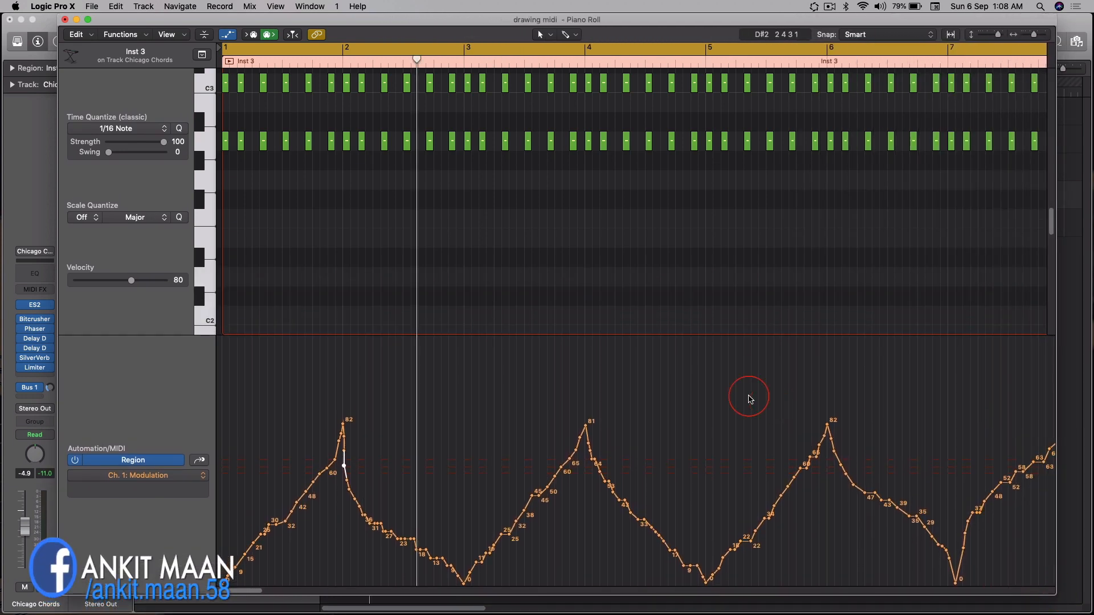
# Step: Hide the Piano Roll's automation area, look over the region's notes, and show the automation area again
pyautogui.scroll(5, 748, 397)
pyautogui.scroll(1, 513, 303)
pyautogui.scroll(-3, 512, 305)
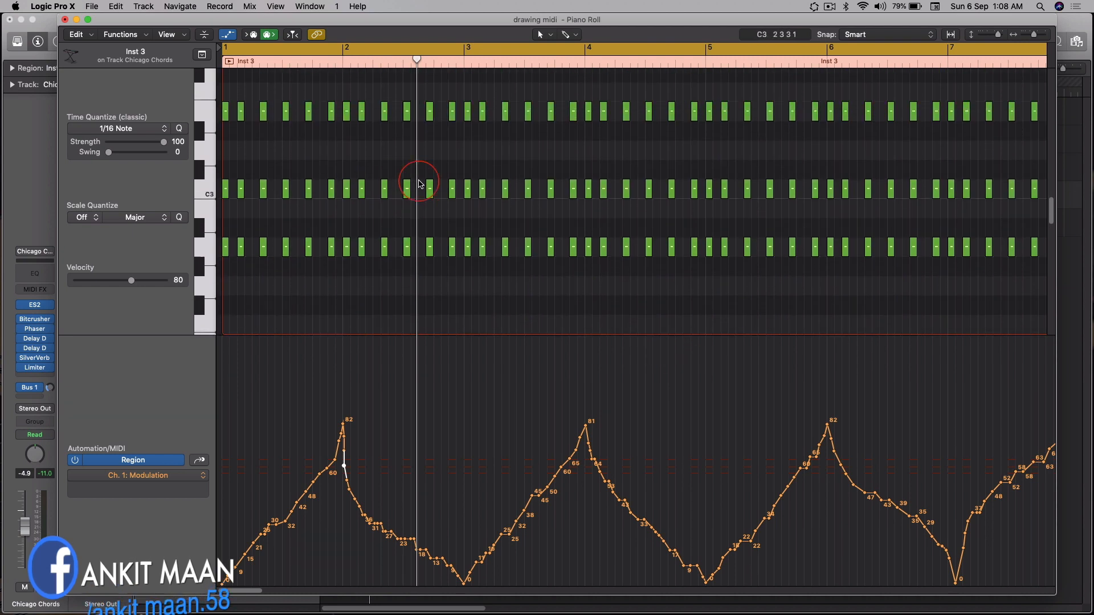
pyautogui.scroll(-3, 416, 190)
pyautogui.scroll(-1, 420, 198)
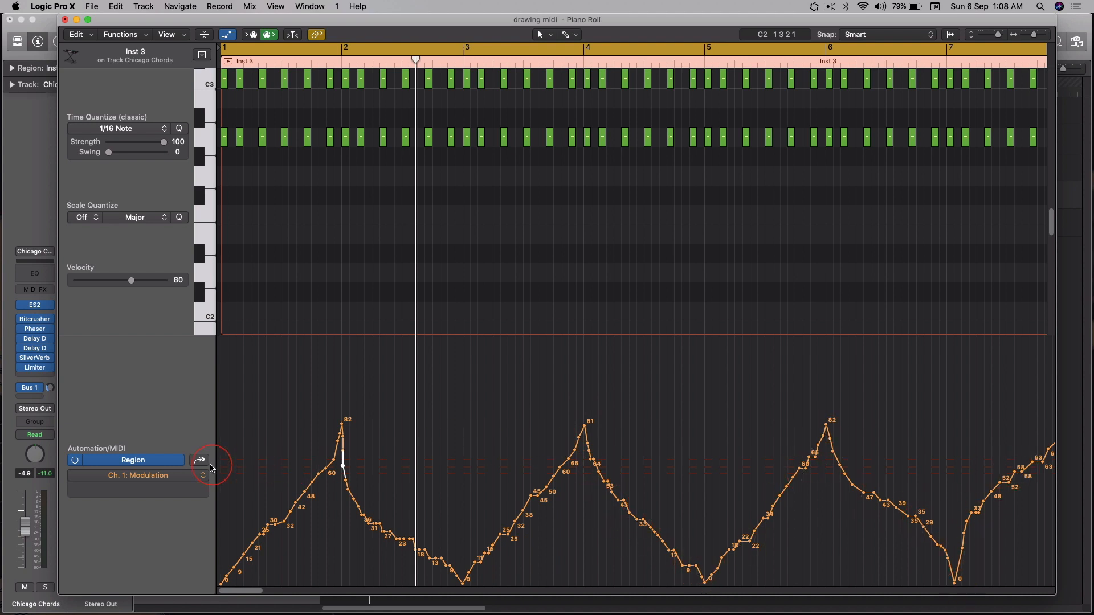
pyautogui.click(227, 34)
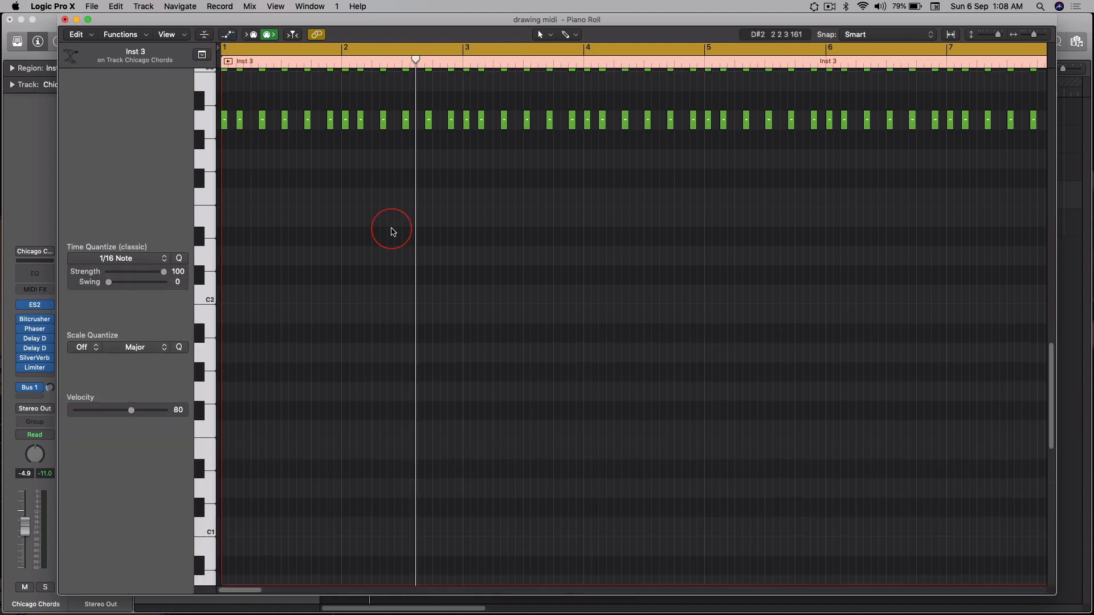
pyautogui.scroll(5, 392, 231)
pyautogui.scroll(-1, 455, 234)
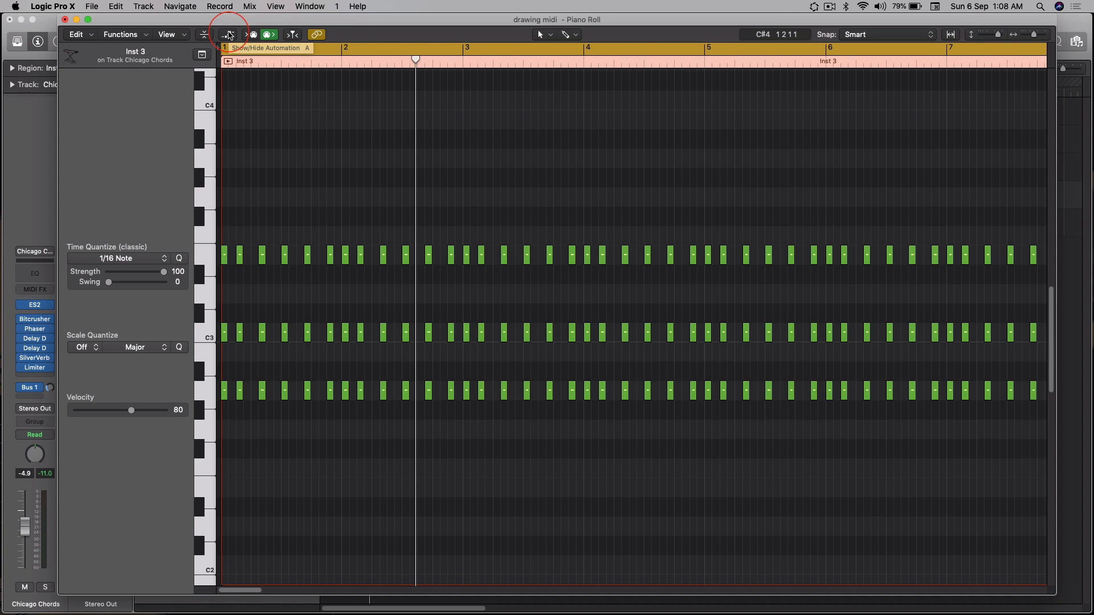
pyautogui.click(228, 34)
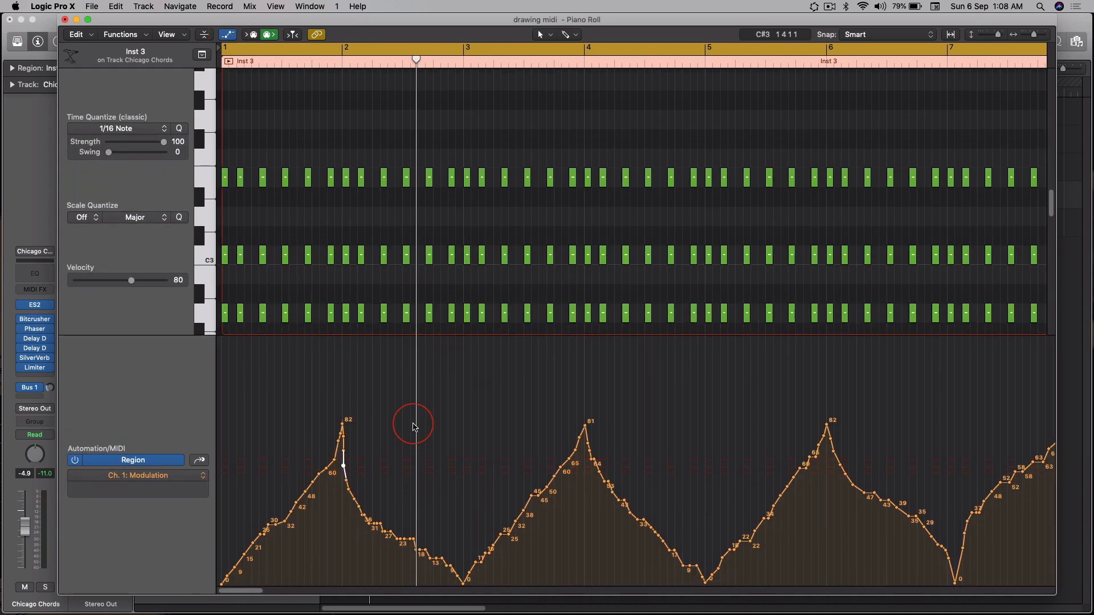
# Step: Set the Piano Roll's automation parameter to MIDI Volume for the Inst 3 region
pyautogui.hscroll(3, 713, 473)
pyautogui.hscroll(-3, 712, 475)
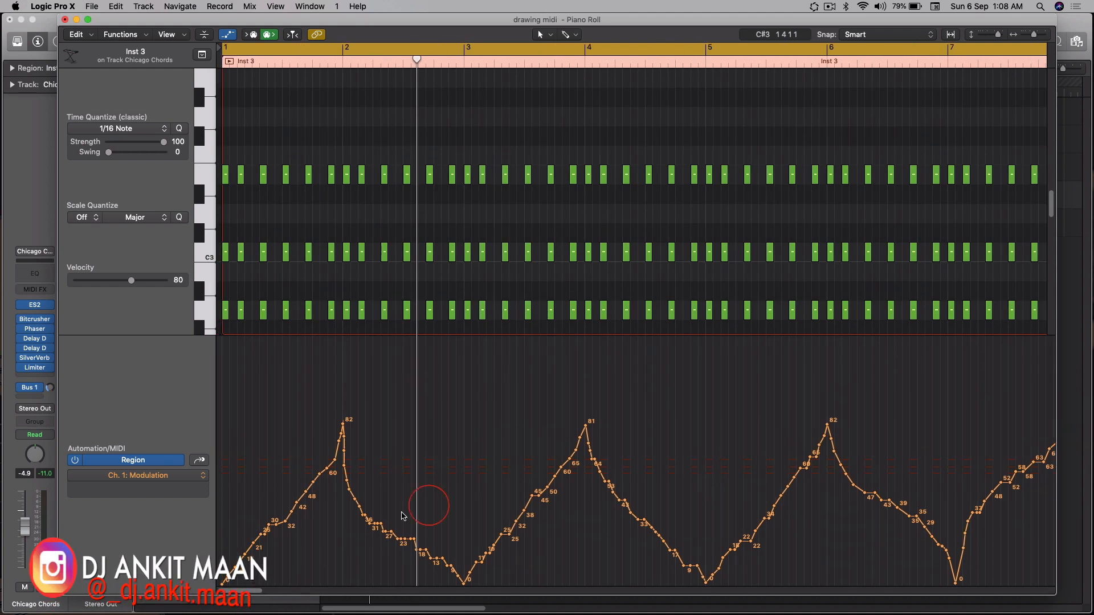
pyautogui.click(205, 477)
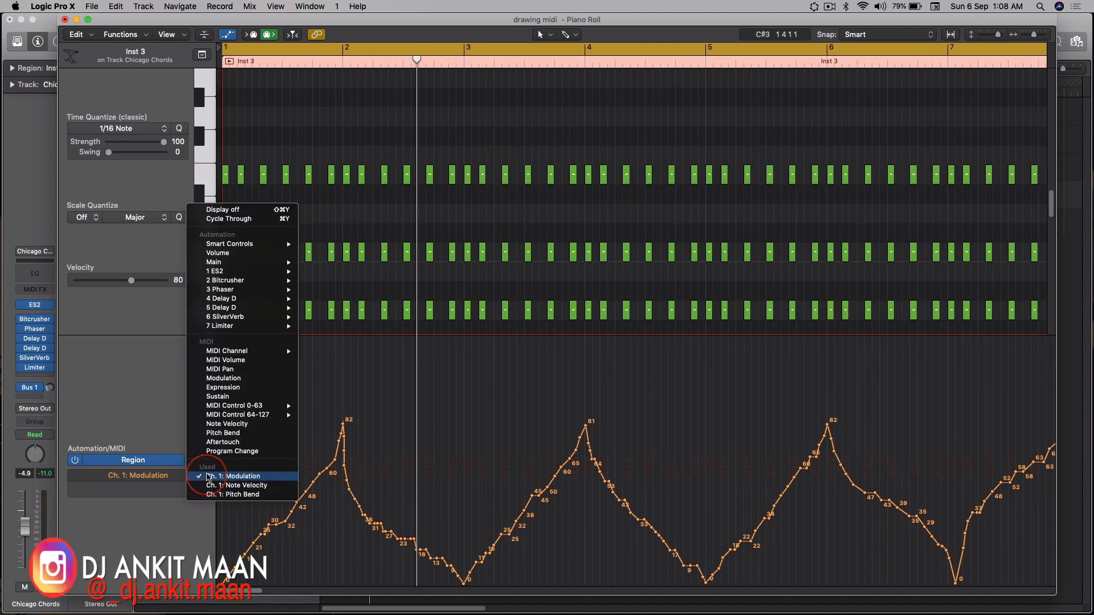
pyautogui.click(222, 362)
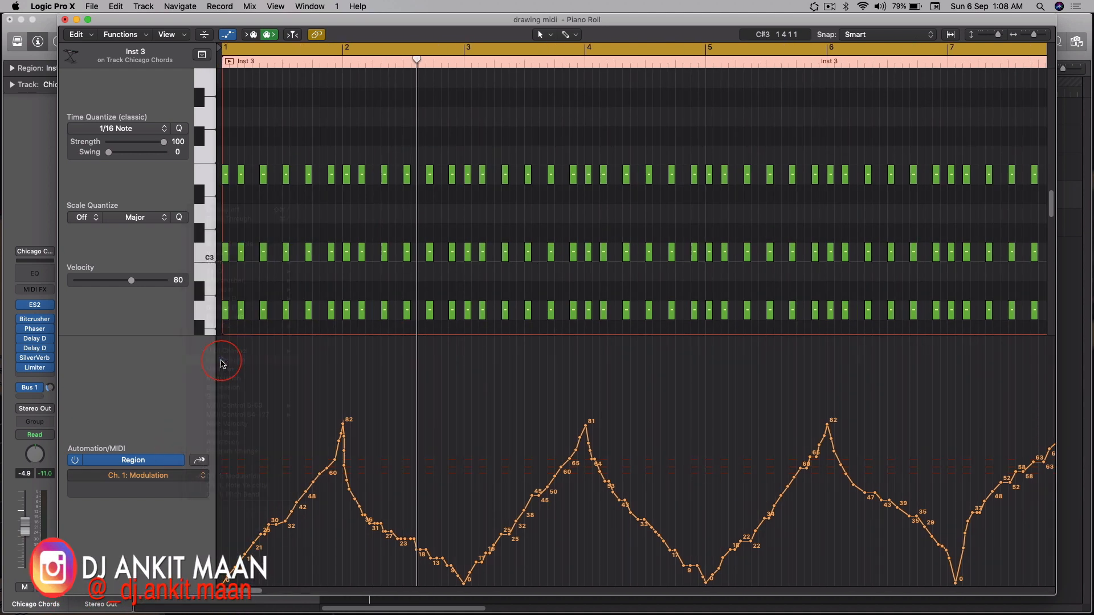
pyautogui.scroll(3, 368, 447)
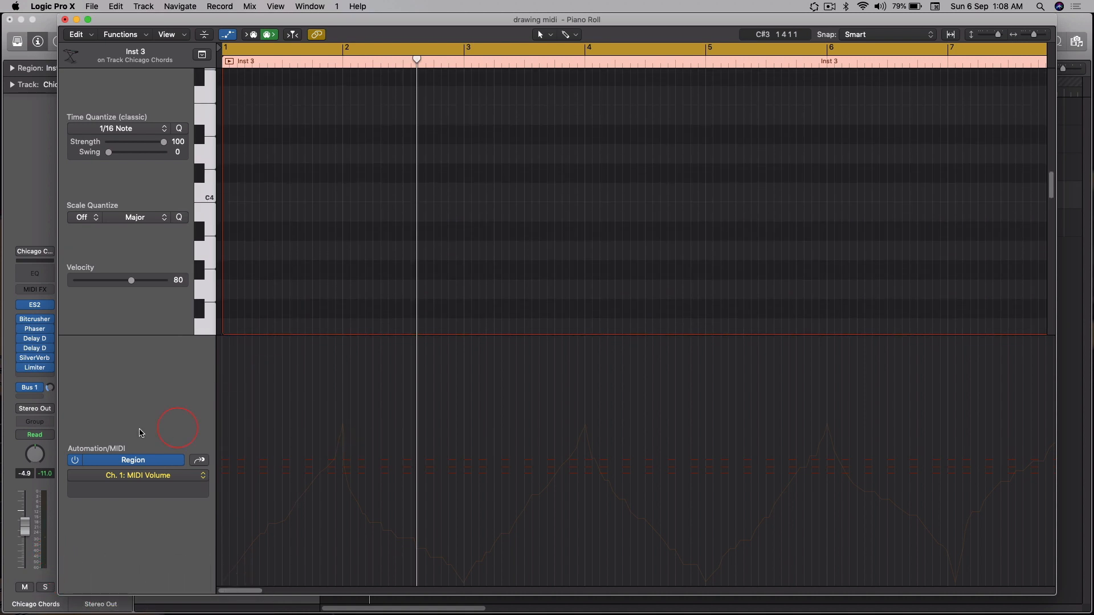
pyautogui.scroll(-5, 302, 279)
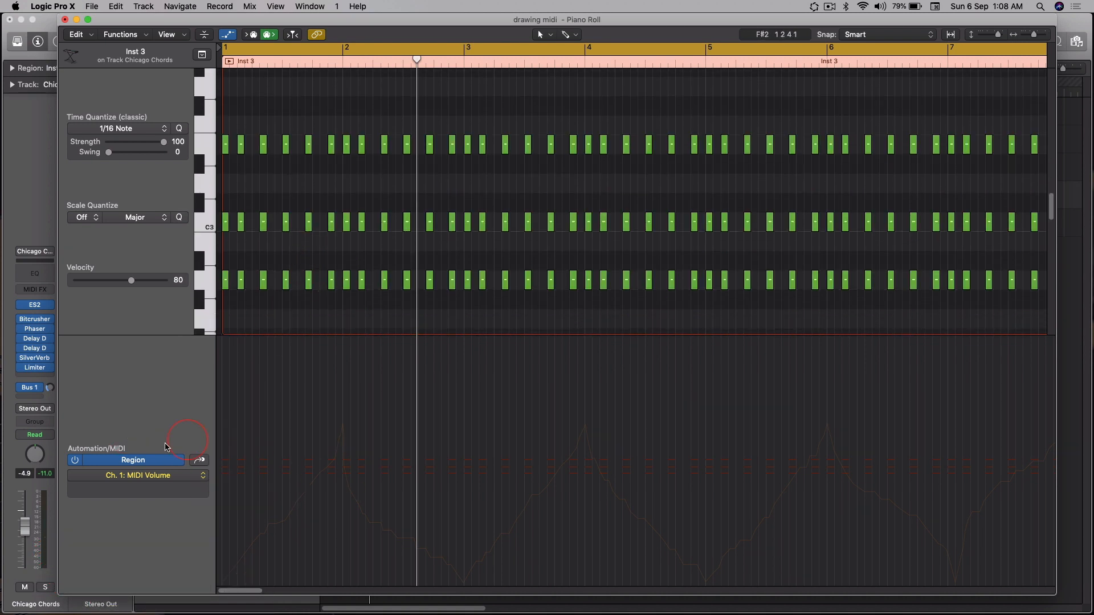
pyautogui.click(138, 482)
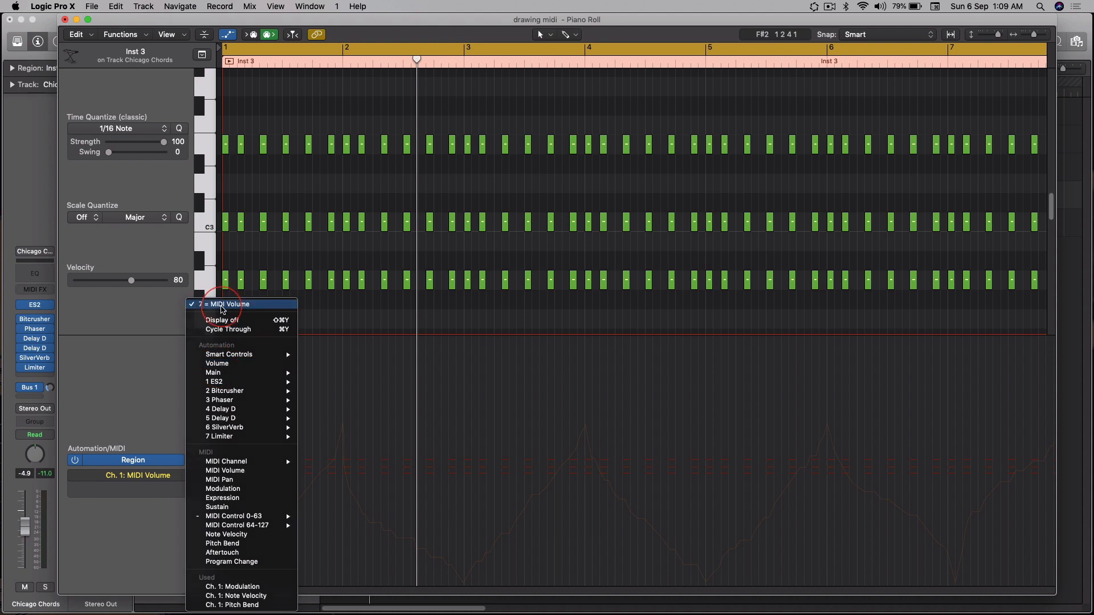
pyautogui.click(222, 304)
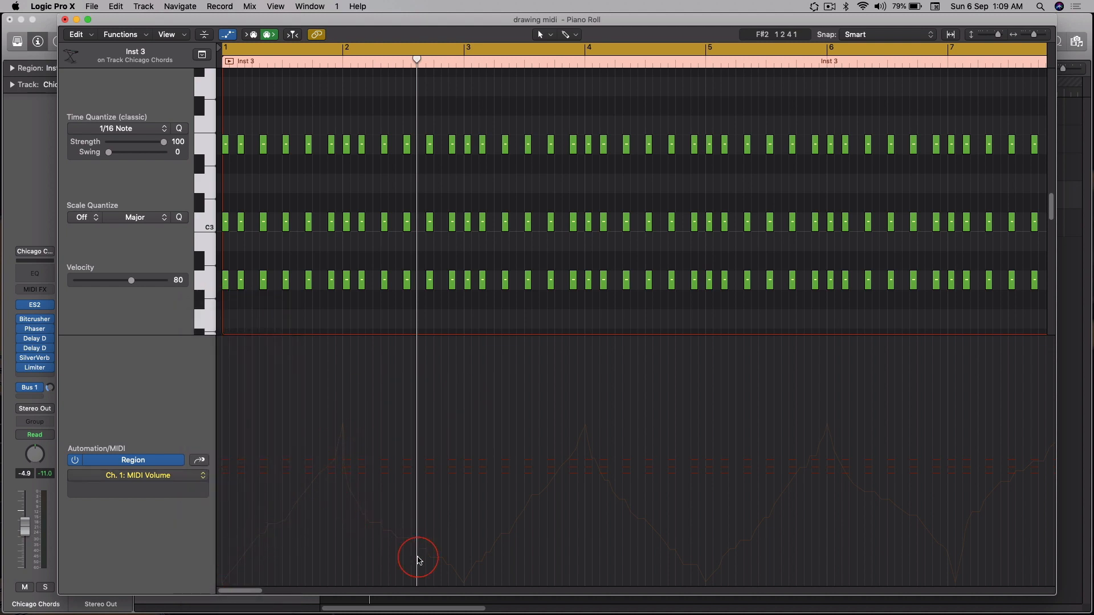
# Step: Examine the MIDI Volume lane along the length of the Inst 3 region, together with the notes above it
pyautogui.scroll(5, 475, 560)
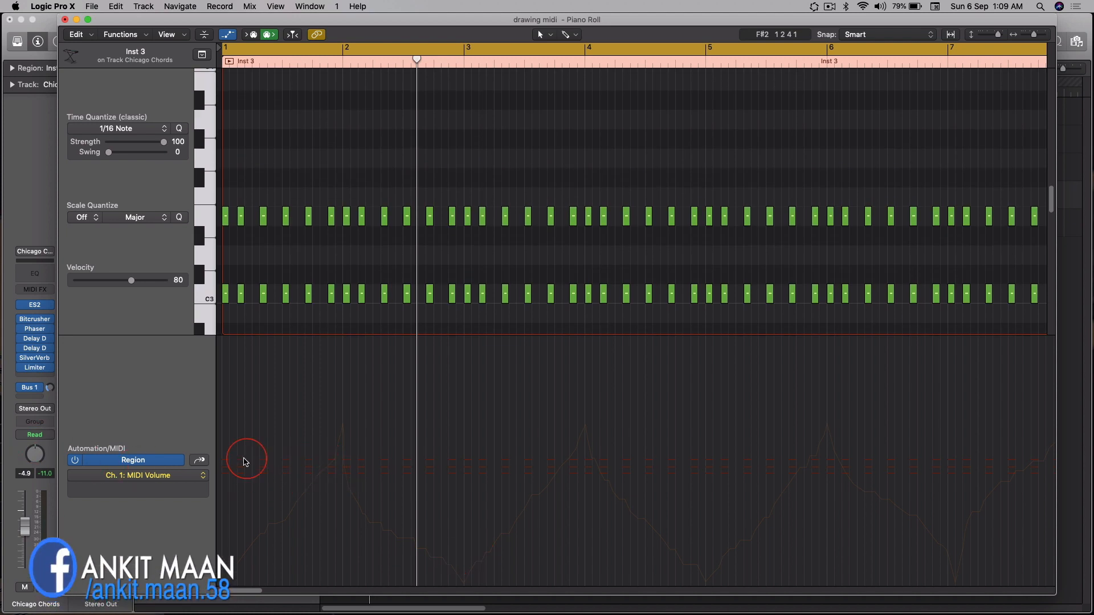
pyautogui.hscroll(5, 500, 449)
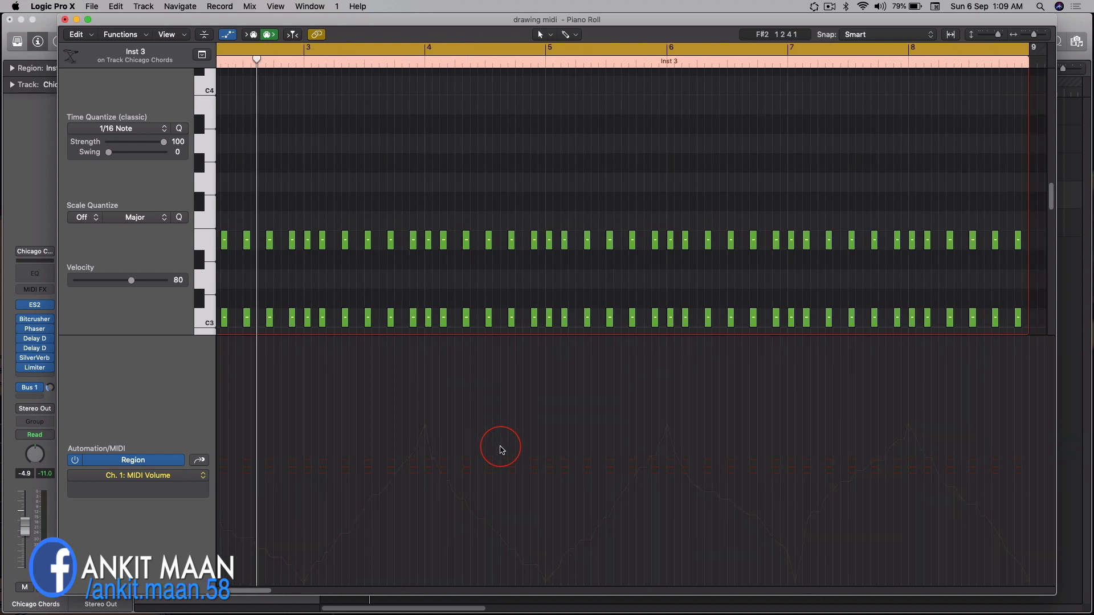
pyautogui.scroll(-4, 500, 449)
pyautogui.hscroll(3, 500, 450)
pyautogui.hscroll(-4, 501, 450)
pyautogui.hscroll(-2, 501, 450)
pyautogui.scroll(2, 500, 448)
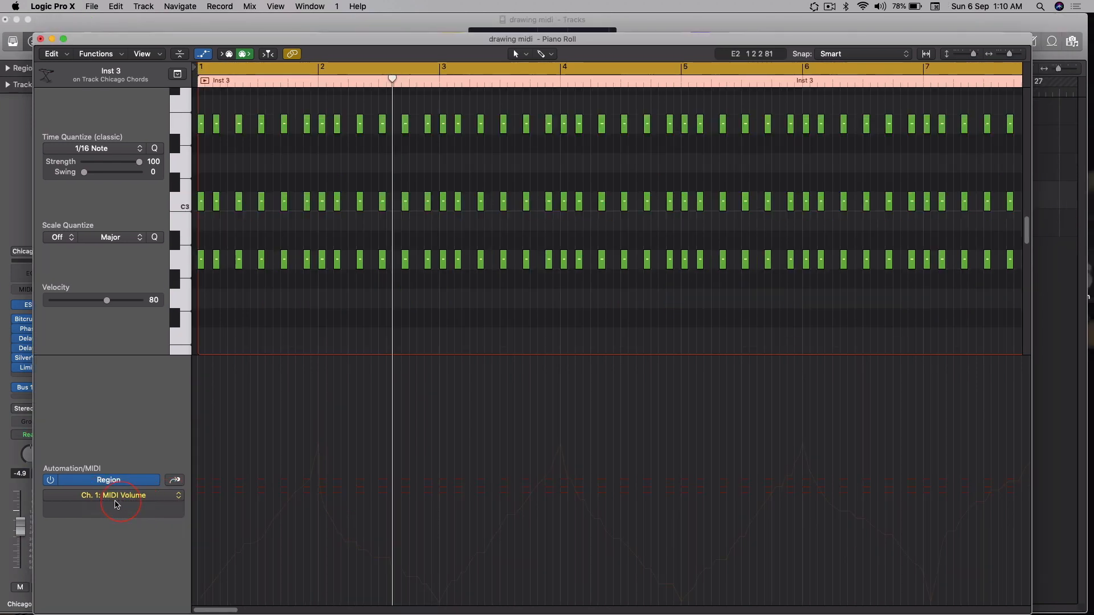
pyautogui.click(177, 506)
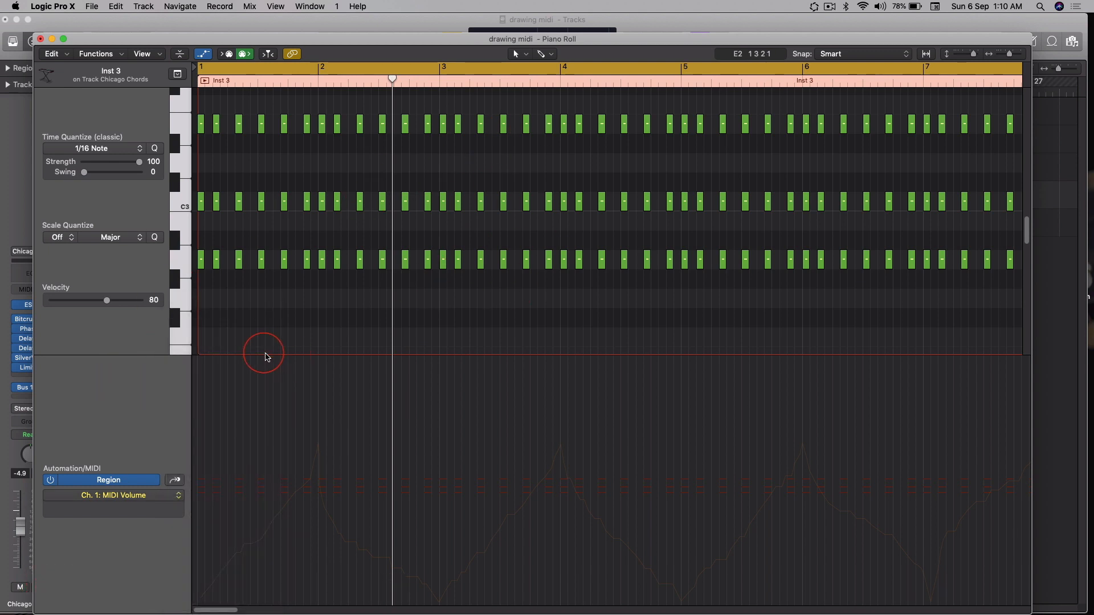
pyautogui.scroll(3, 310, 349)
pyautogui.scroll(-5, 311, 349)
# Step: Turn the region automation off and back on in the Piano Roll
pyautogui.click(51, 482)
pyautogui.click(50, 482)
pyautogui.click(51, 482)
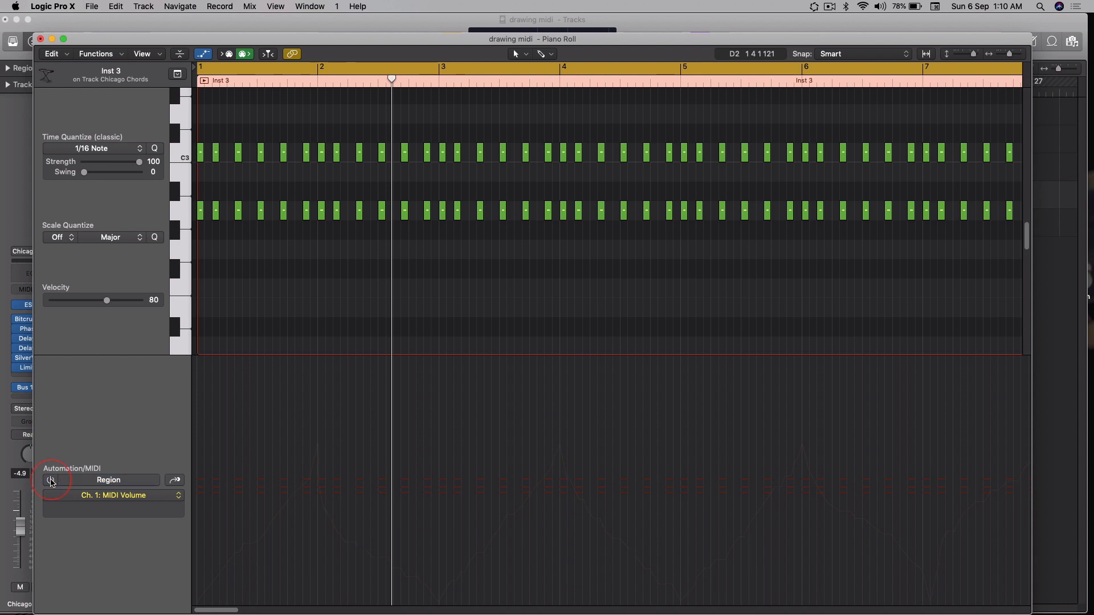
pyautogui.click(50, 481)
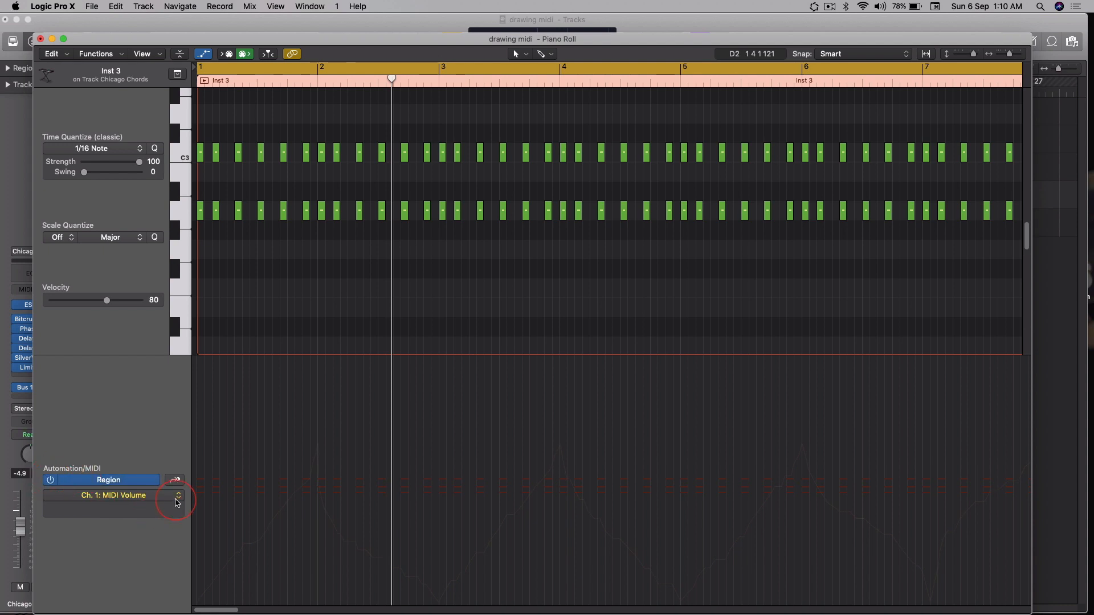
# Step: Switch the automation lane to the already used Ch. 1: Modulation parameter
pyautogui.click(177, 501)
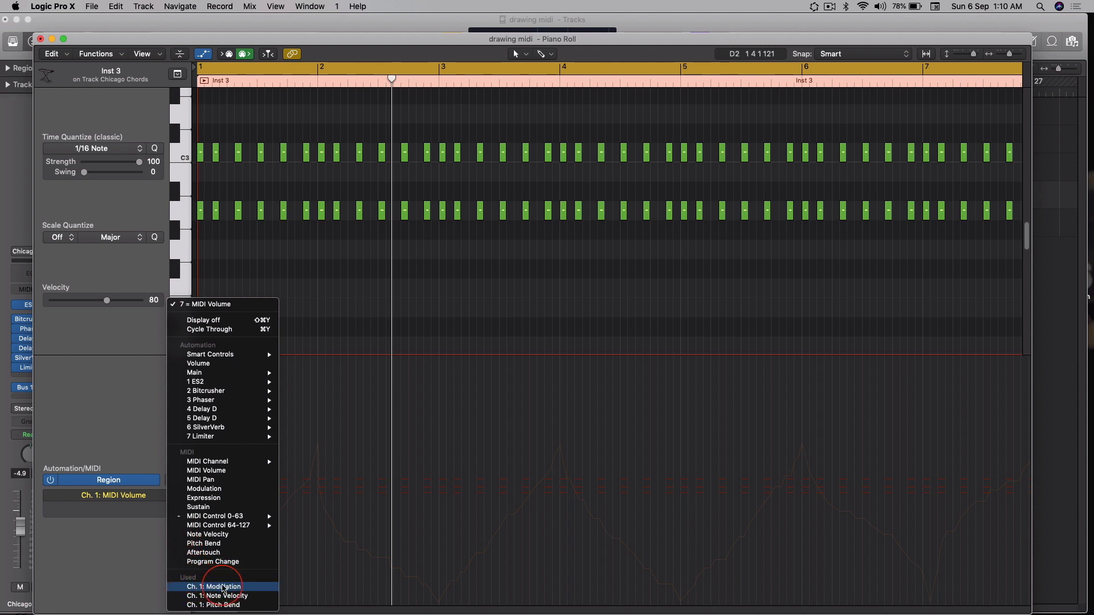
pyautogui.click(224, 588)
pyautogui.click(282, 473)
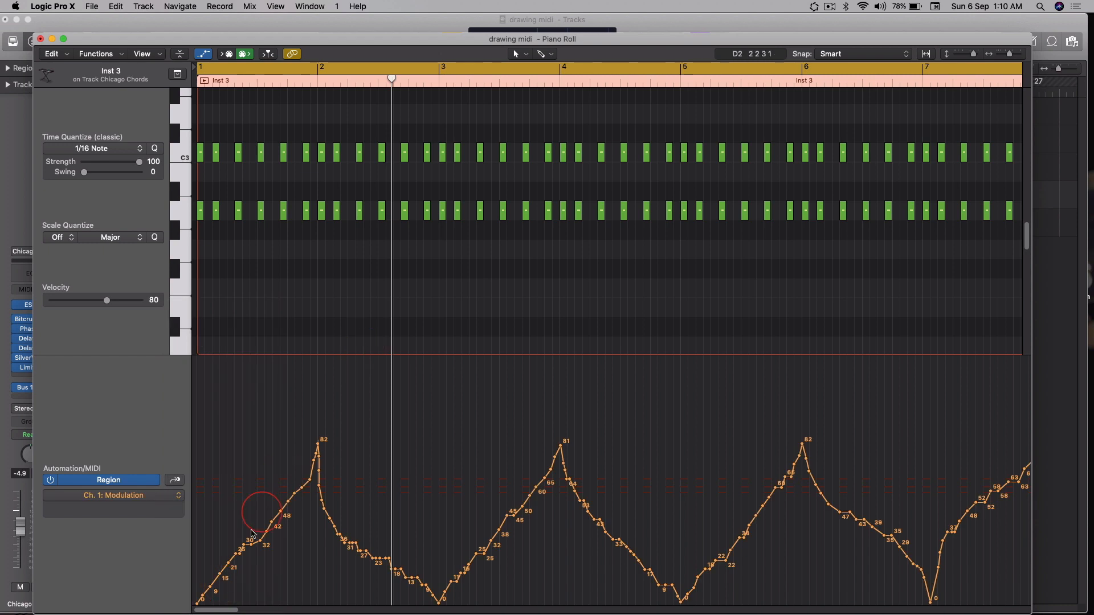
pyautogui.scroll(3, 353, 438)
pyautogui.scroll(-1, 353, 439)
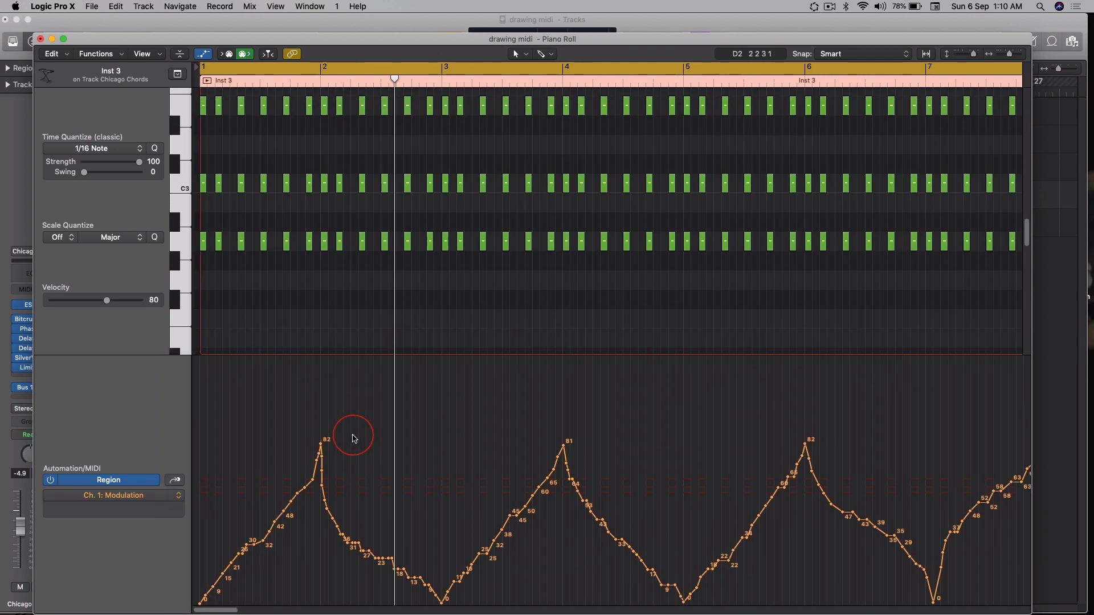
# Step: Move the Piano Roll window down to reveal the Chicago Chords region in the arrangement, and move it back up
pyautogui.moveTo(378, 39); pyautogui.dragTo(368, 297)
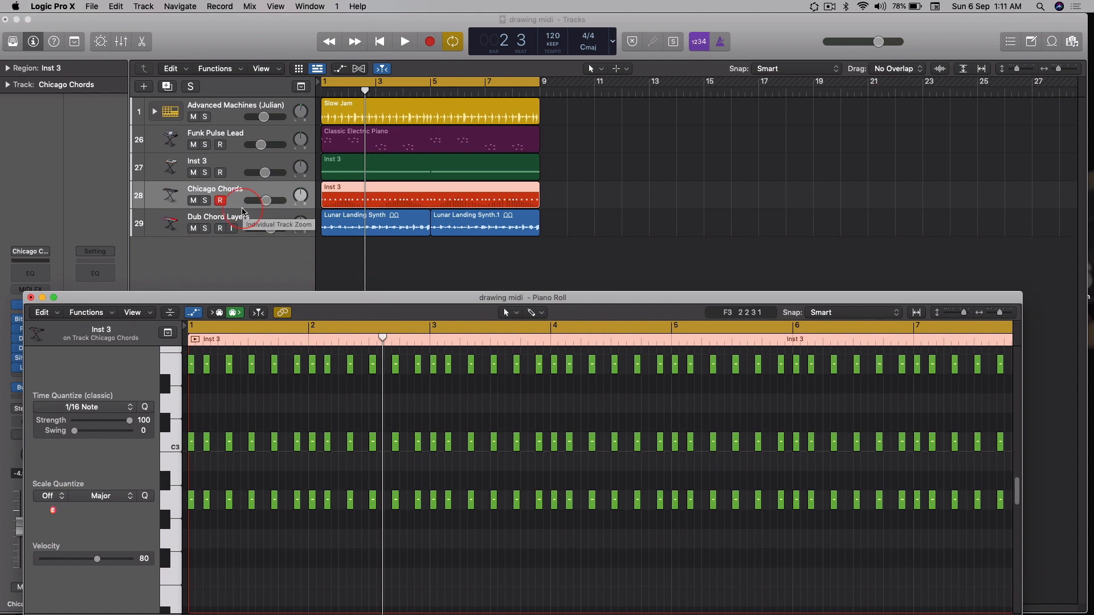
pyautogui.click(344, 200)
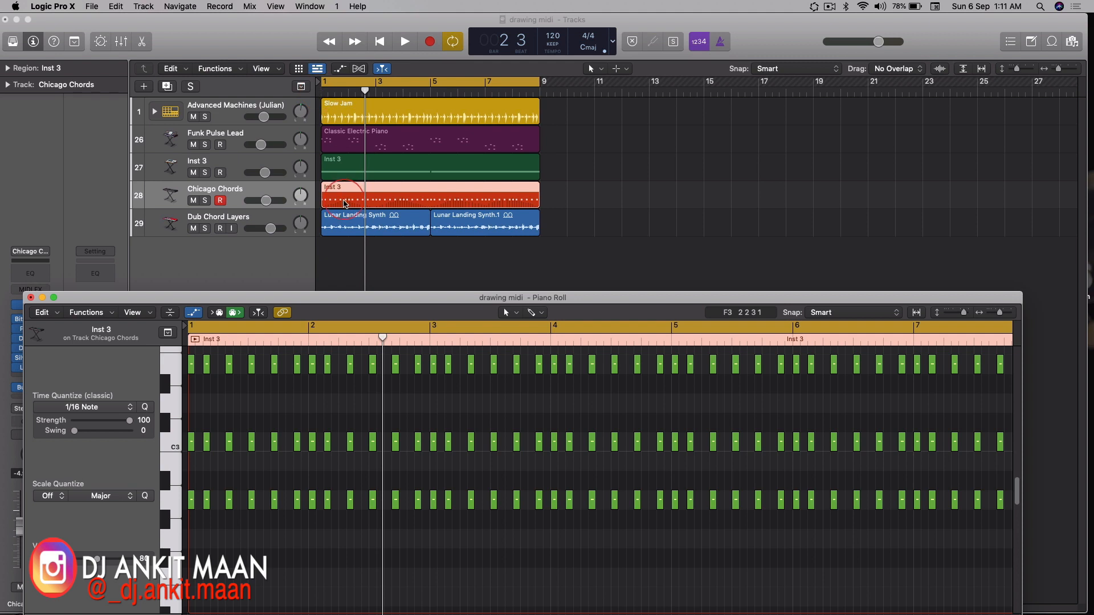
pyautogui.moveTo(395, 296); pyautogui.dragTo(391, 269)
pyautogui.doubleClick(392, 270)
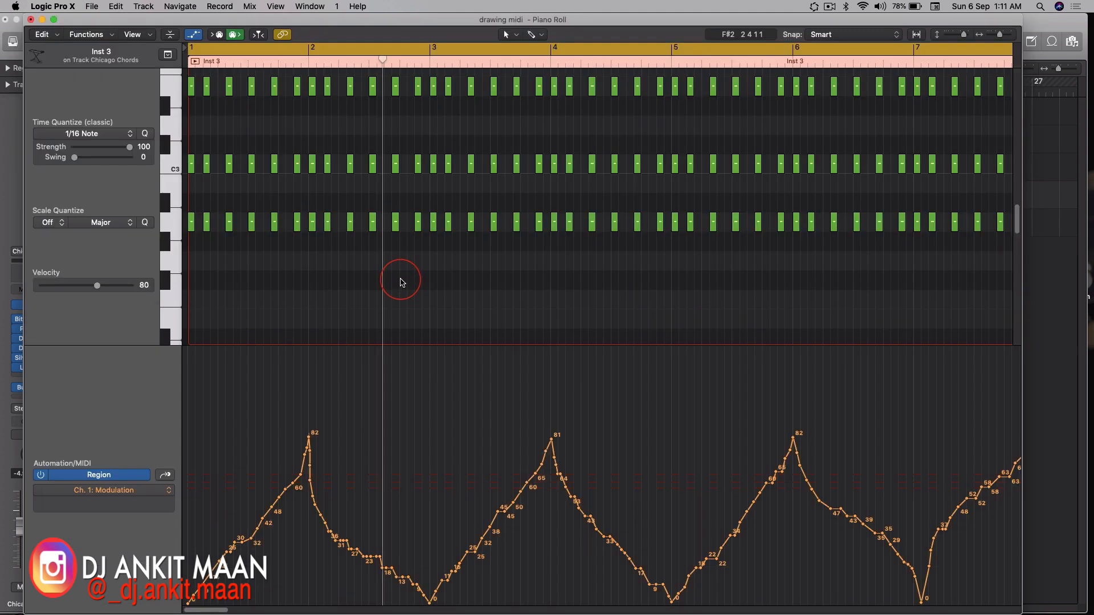
# Step: Return the playhead to bar 1 and start playback with the Chicago Chords region reopened in the Piano Roll
pyautogui.moveTo(369, 22); pyautogui.dragTo(383, 151)
pyautogui.click(322, 91)
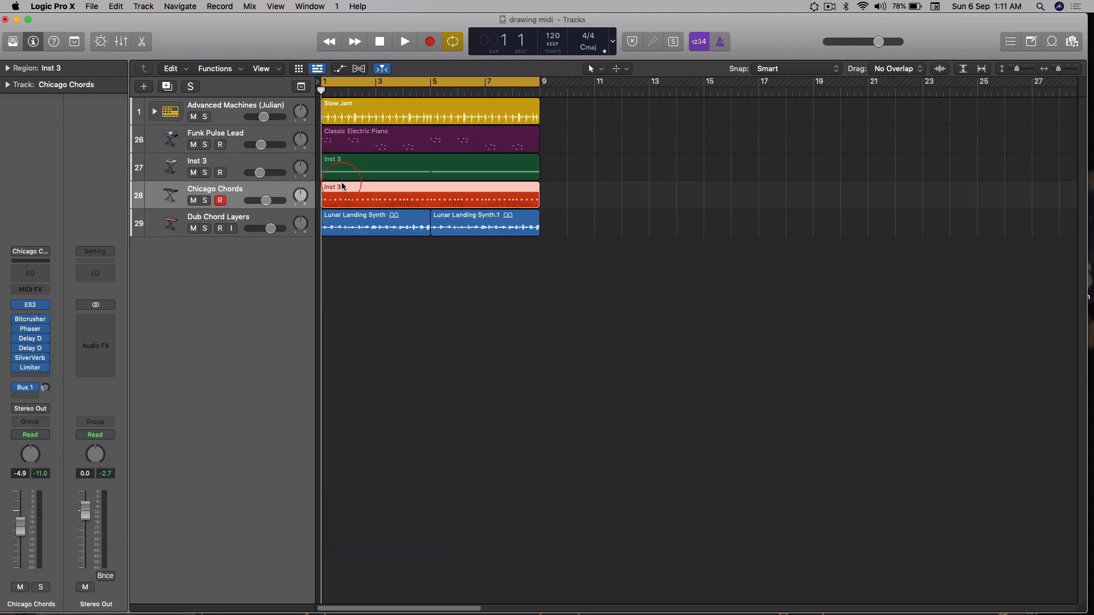
pyautogui.doubleClick(350, 188)
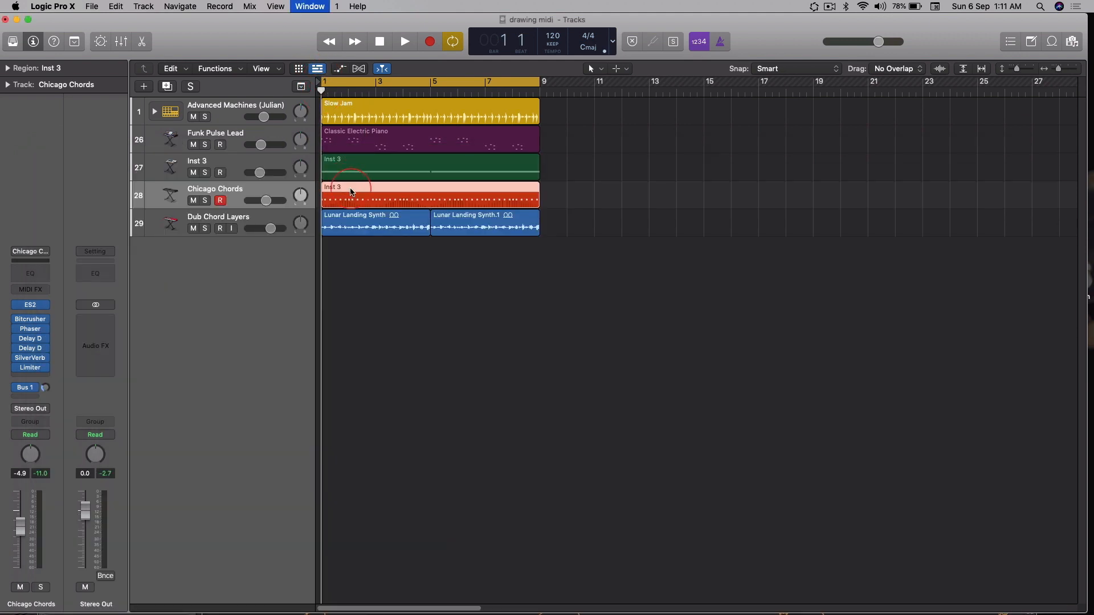
pyautogui.press('space')
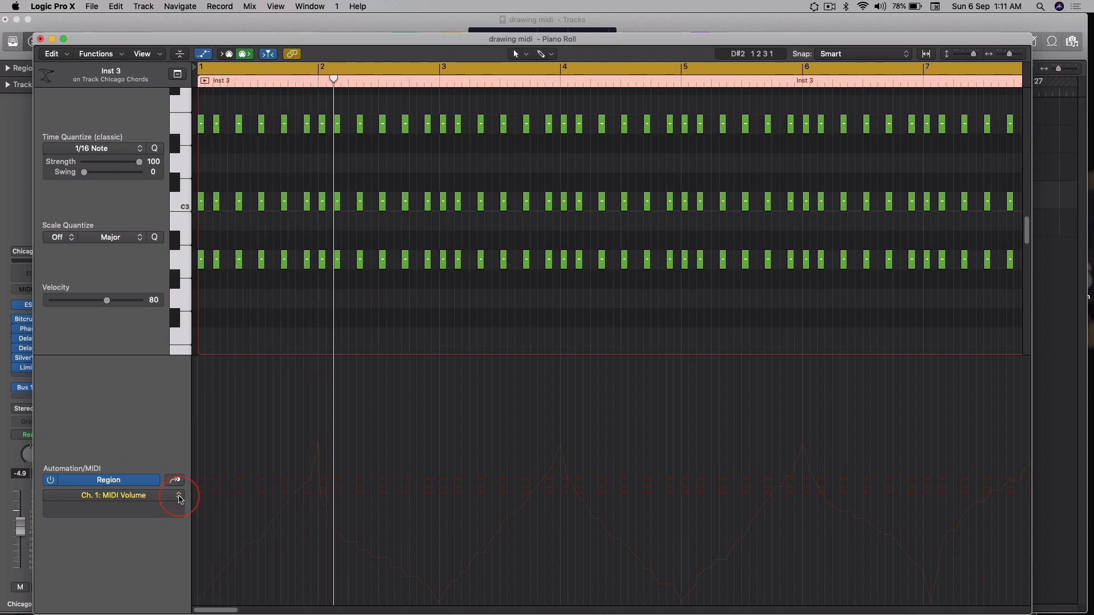
# Step: Switch the automation lane to the already used Ch. 1: Modulation parameter and move the Piano Roll aside to return to the arrangement
pyautogui.click(179, 497)
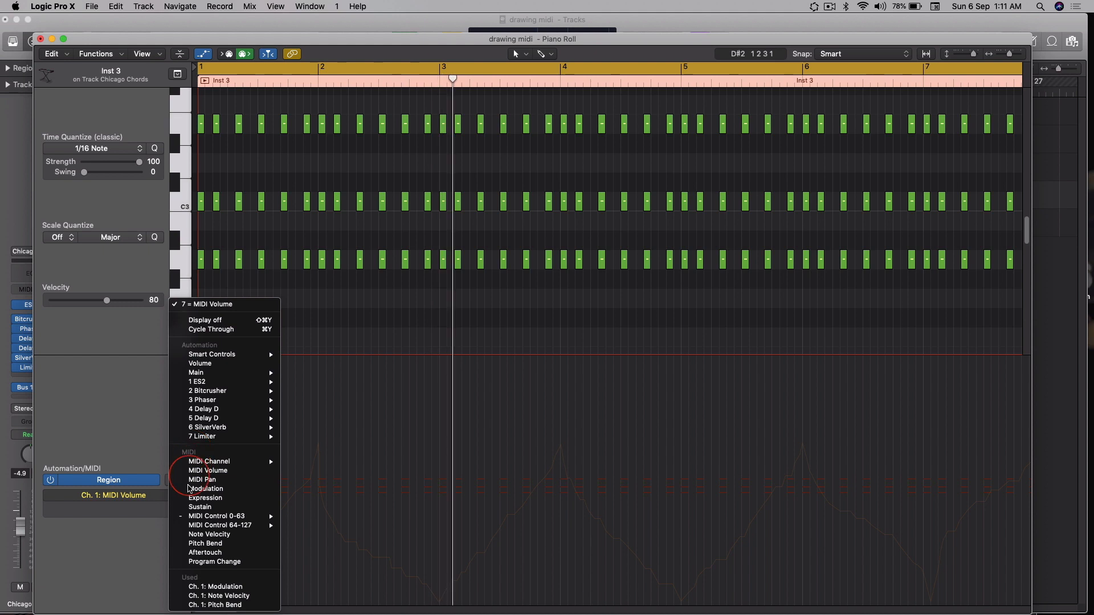
pyautogui.click(200, 588)
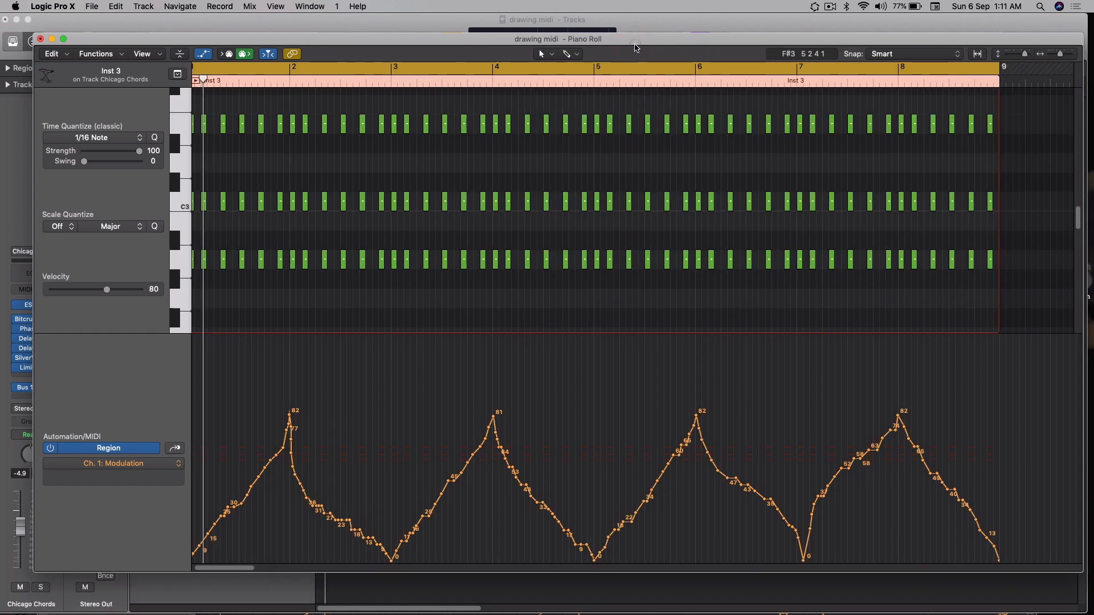
pyautogui.moveTo(636, 48); pyautogui.dragTo(637, 165)
pyautogui.click(637, 131)
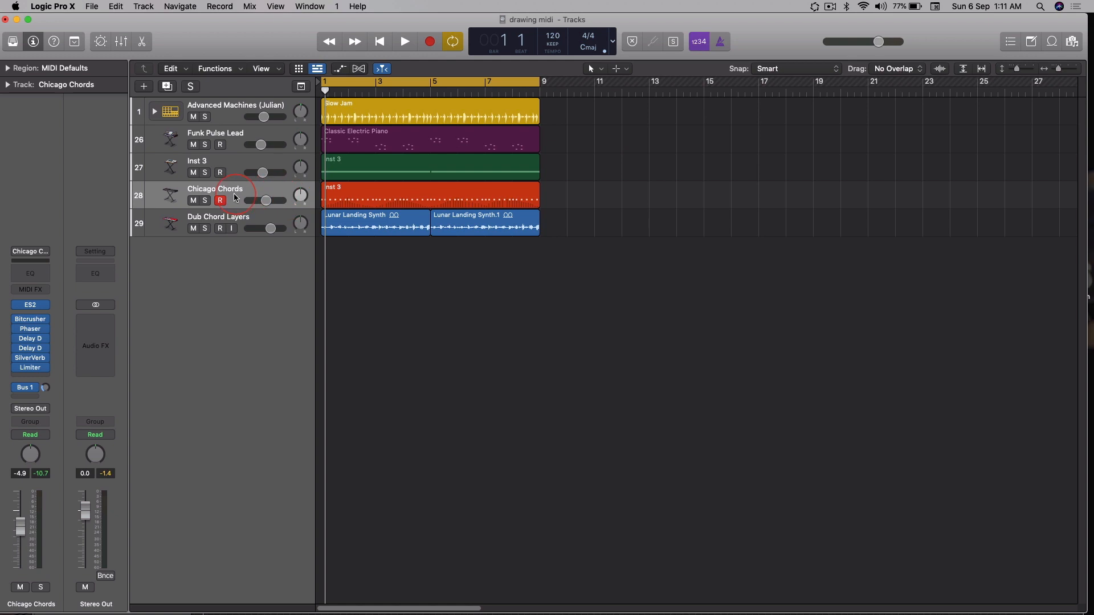
# Step: Solo the Chicago Chords track, play its region through from bar 1 and stop playback
pyautogui.click(204, 201)
pyautogui.click(364, 207)
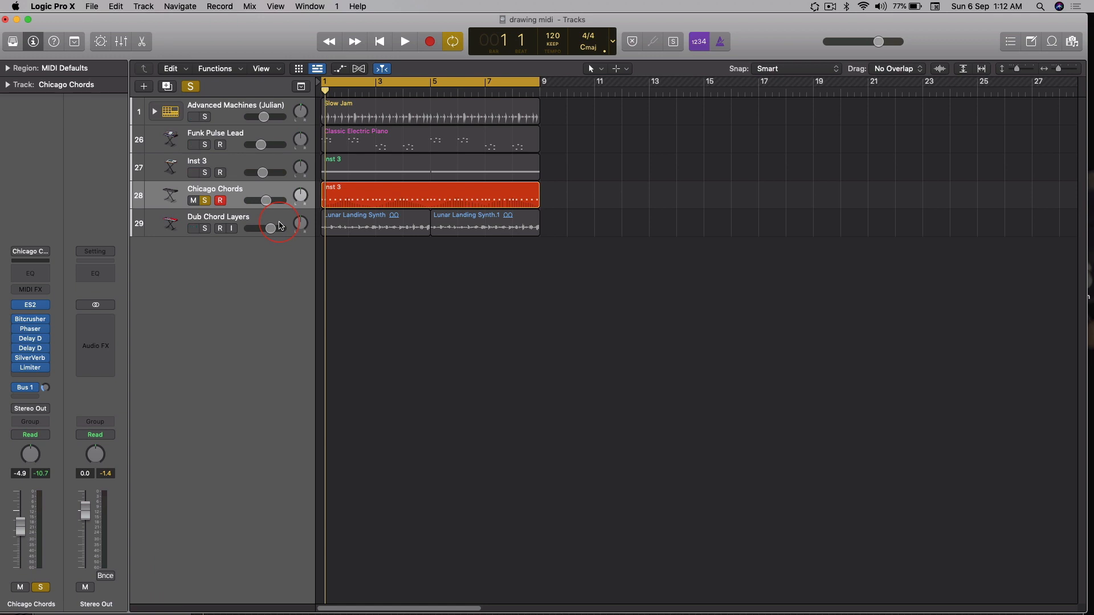
pyautogui.press('space')
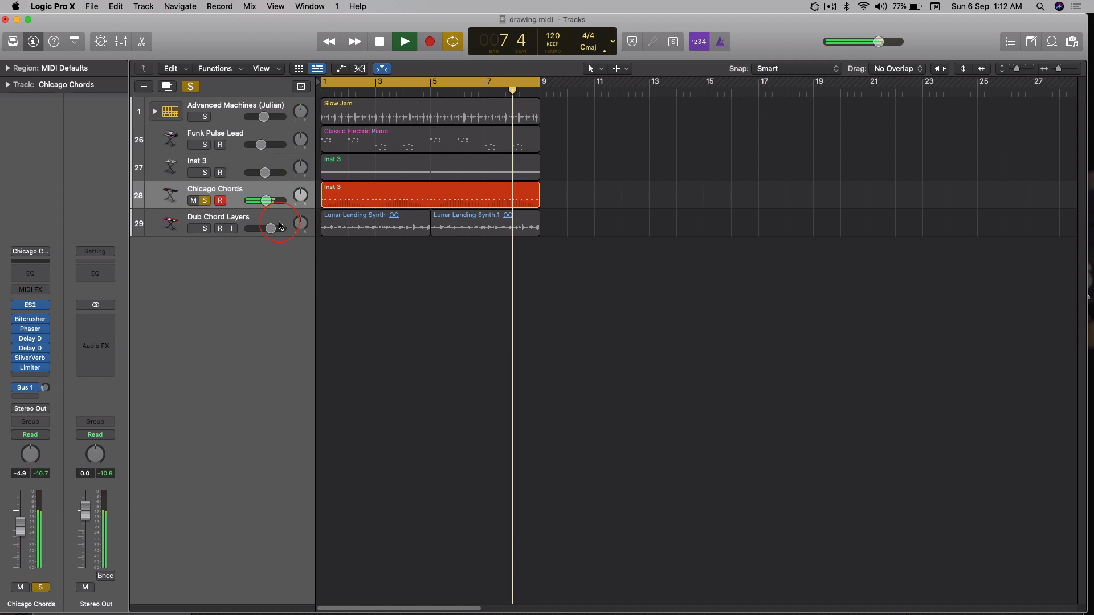
pyautogui.press('space')
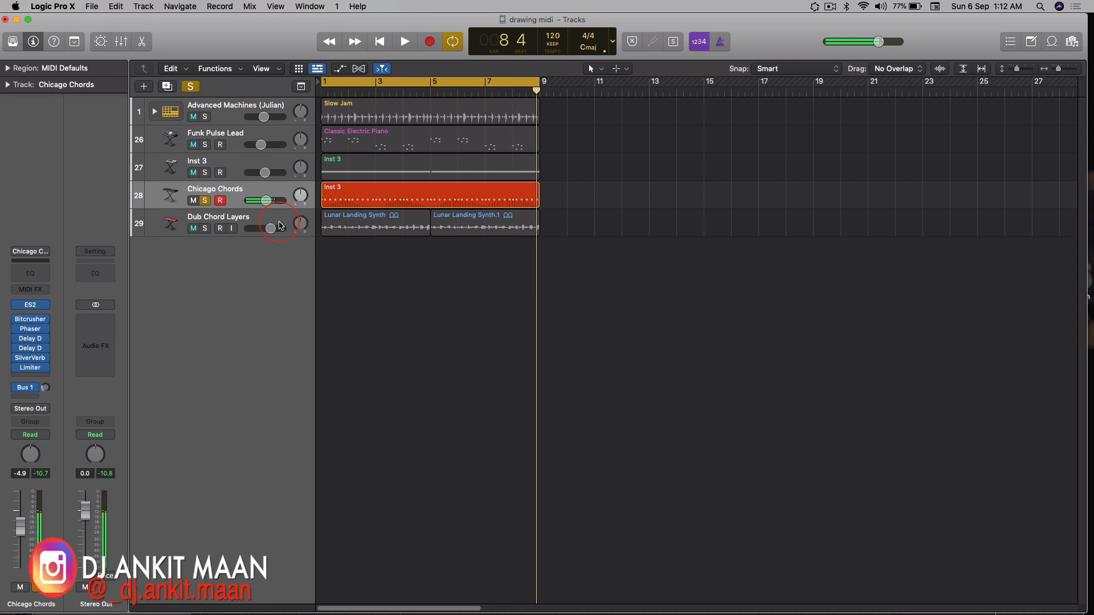
pyautogui.moveTo(188, 613)
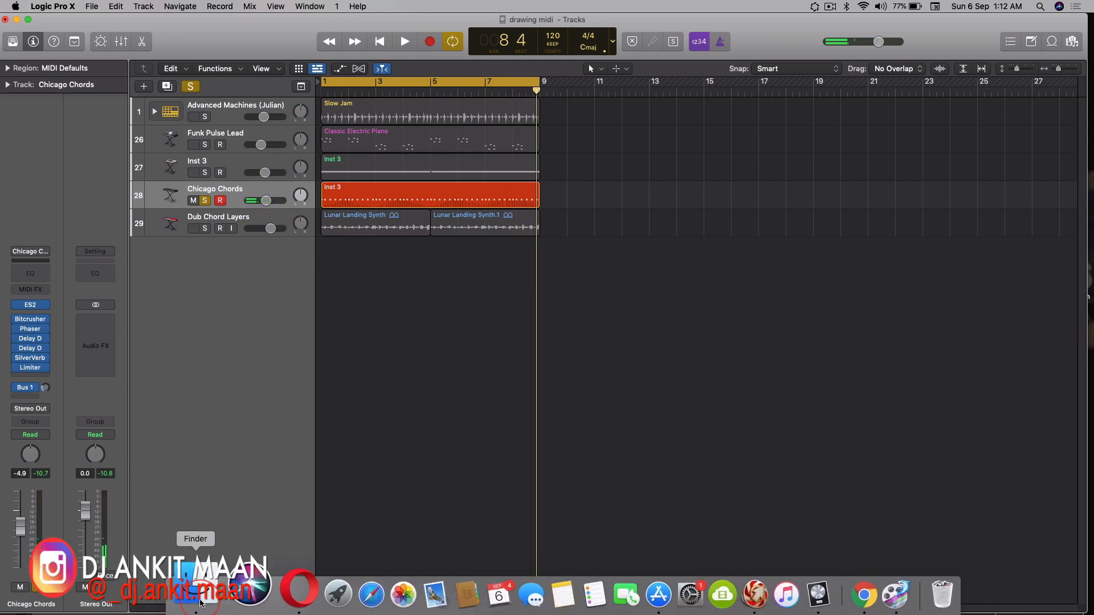
pyautogui.click(399, 247)
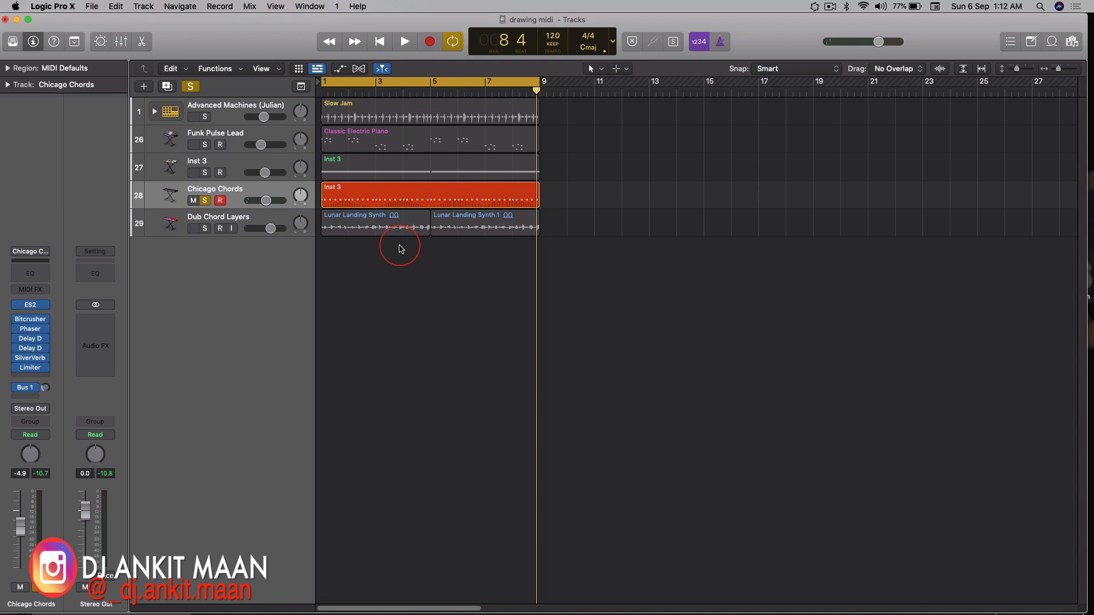
# Step: Select the Inst 3 region on the Chicago Chords track and reopen it in the Piano Roll
pyautogui.press('super+4')
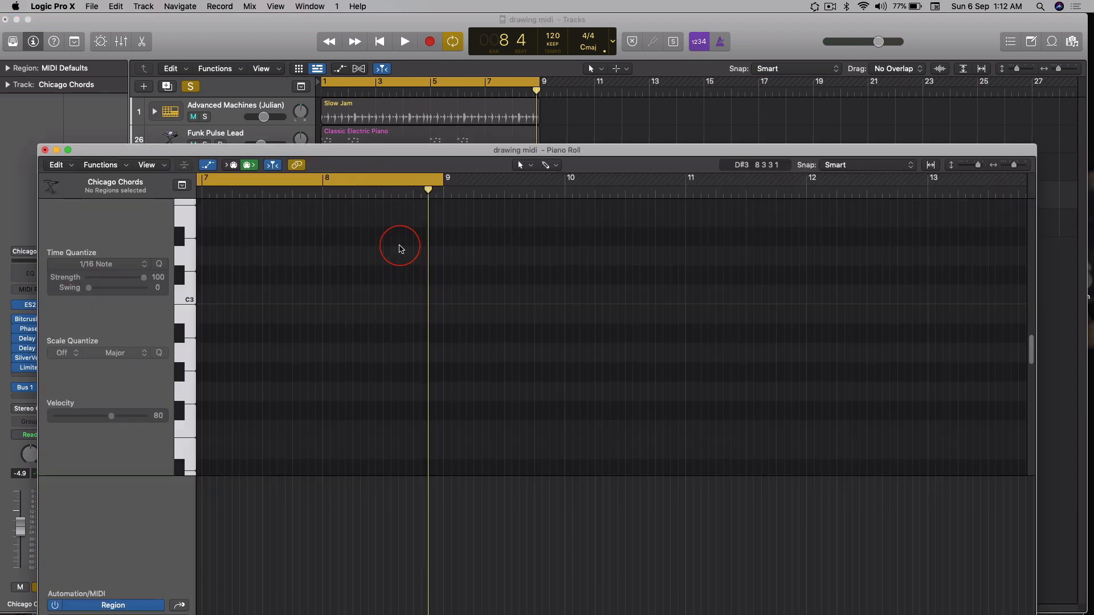
pyautogui.moveTo(420, 152); pyautogui.dragTo(447, 230)
pyautogui.click(449, 197)
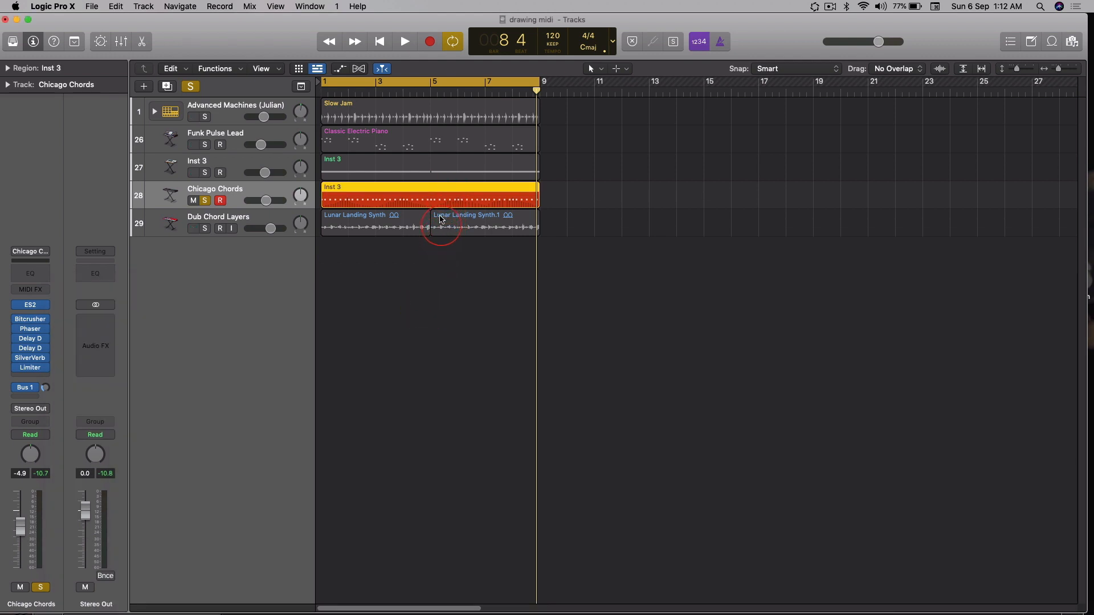
pyautogui.press('super+4')
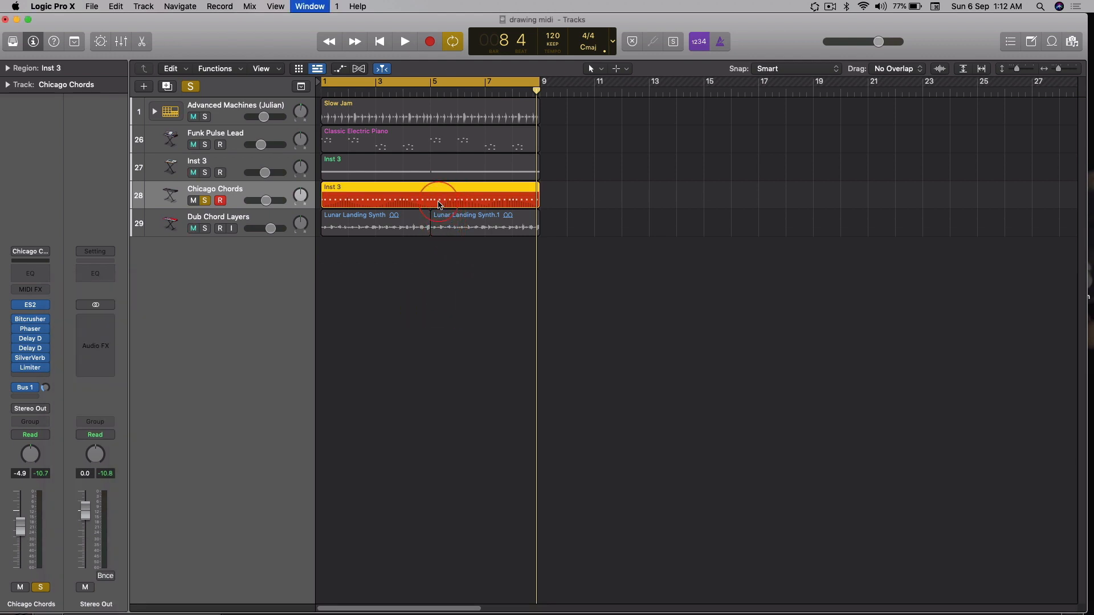
# Step: Display the region's Ch. 1: Modulation automation in the reopened Piano Roll, from bar 1
pyautogui.hscroll(-3, 488, 335)
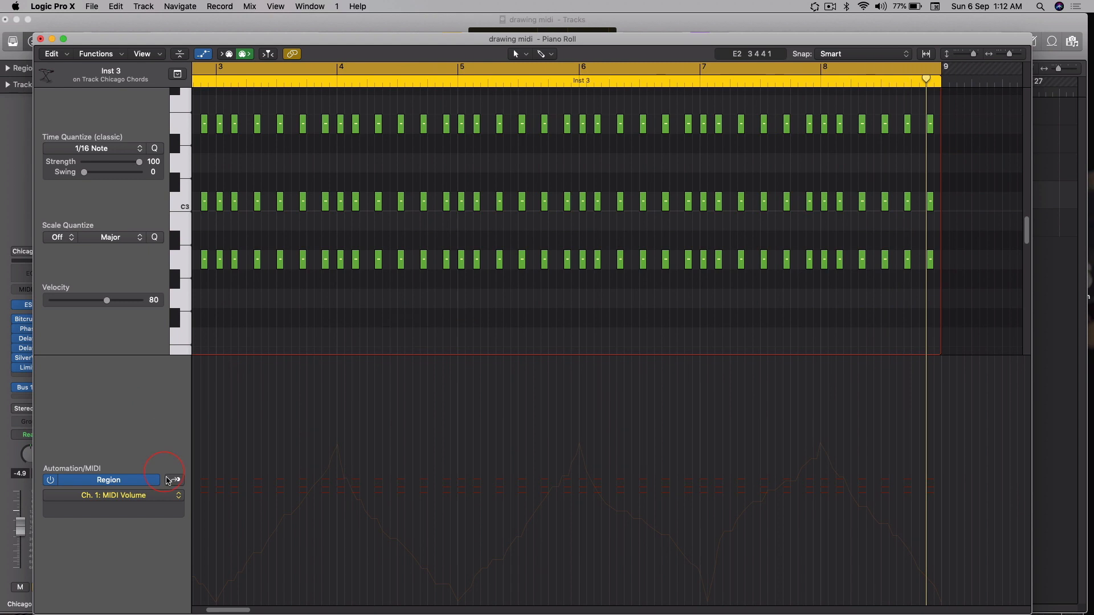
pyautogui.click(172, 498)
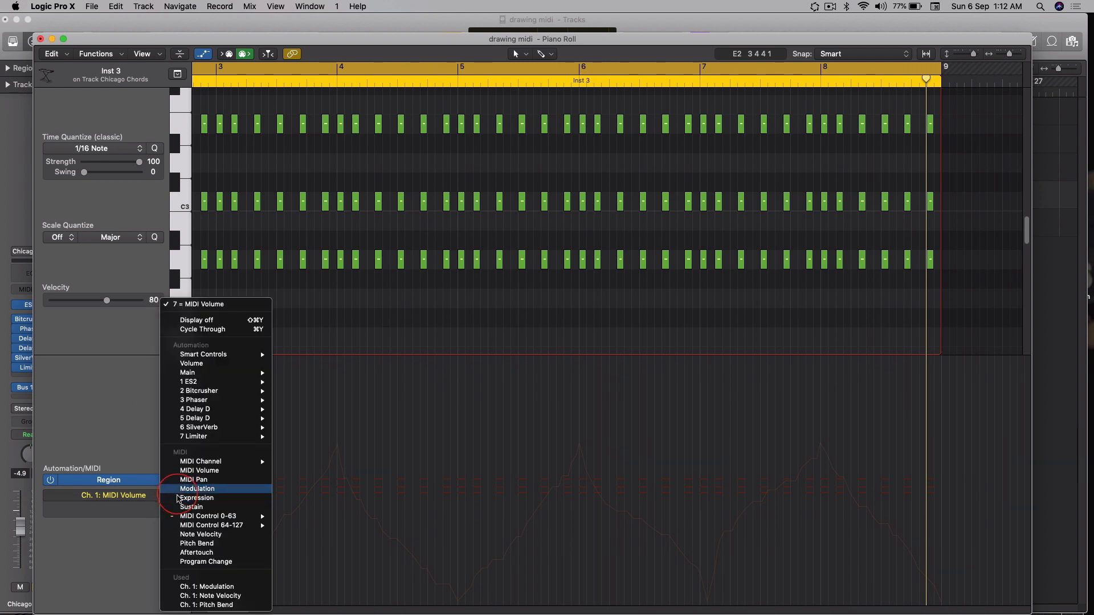
pyautogui.click(179, 590)
pyautogui.hscroll(-4, 258, 489)
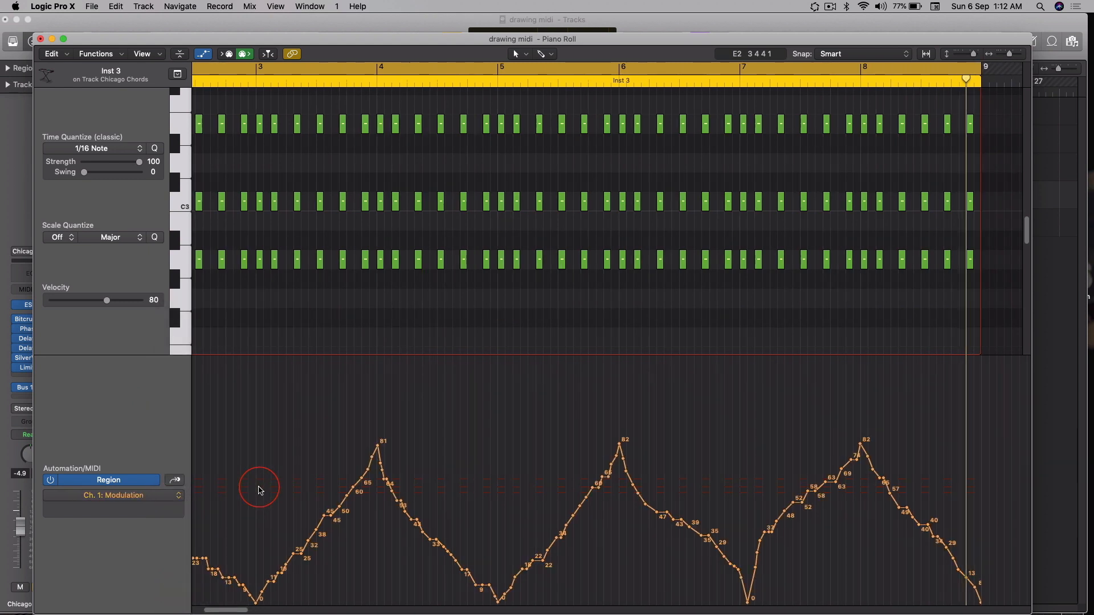
pyautogui.hscroll(-4, 331, 504)
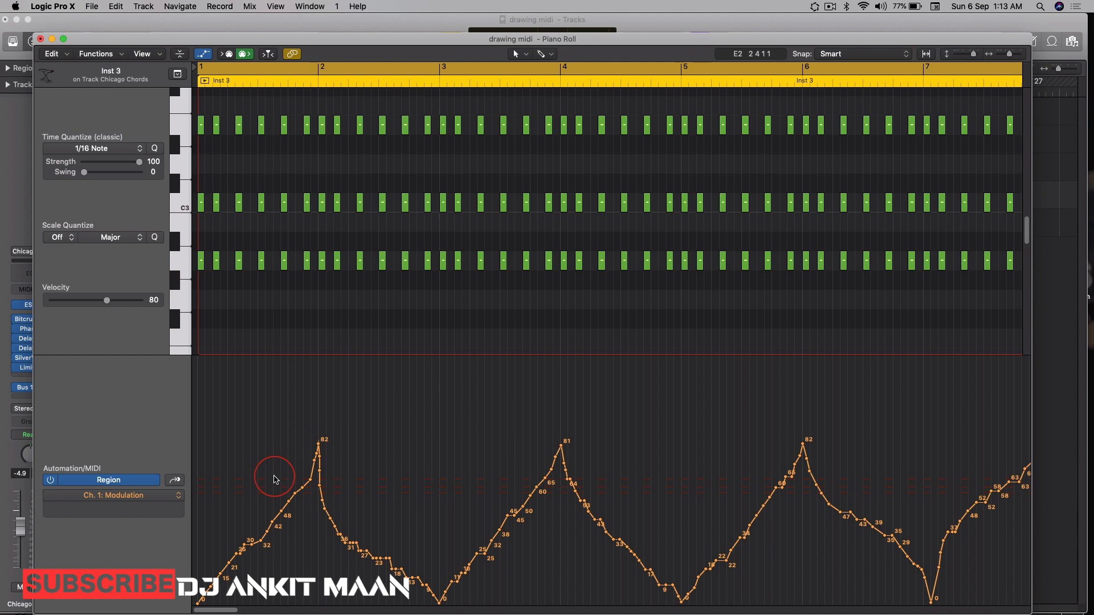
# Step: Choose the Finger Tool and try it on the modulation curve just after bar 2
pyautogui.moveTo(319, 471)
pyautogui.mouseDown()
pyautogui.moveTo(334, 485)
pyautogui.moveTo(391, 486)
pyautogui.moveTo(395, 397)
pyautogui.moveTo(444, 410)
pyautogui.moveTo(438, 447)
pyautogui.moveTo(318, 494)
pyautogui.moveTo(321, 482)
pyautogui.moveTo(334, 488)
pyautogui.mouseUp()
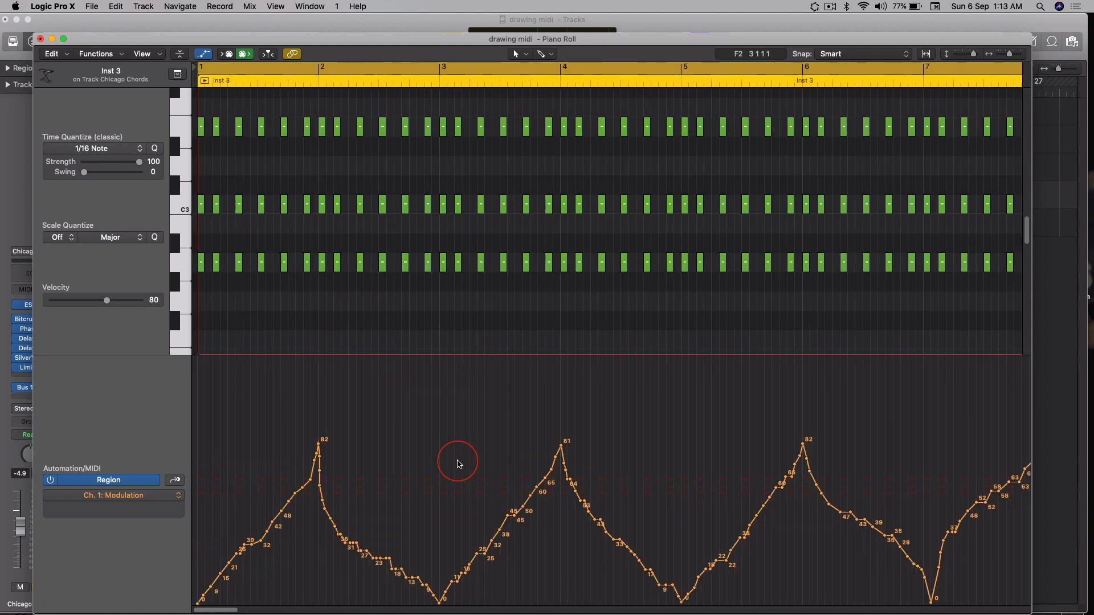
pyautogui.click(517, 54)
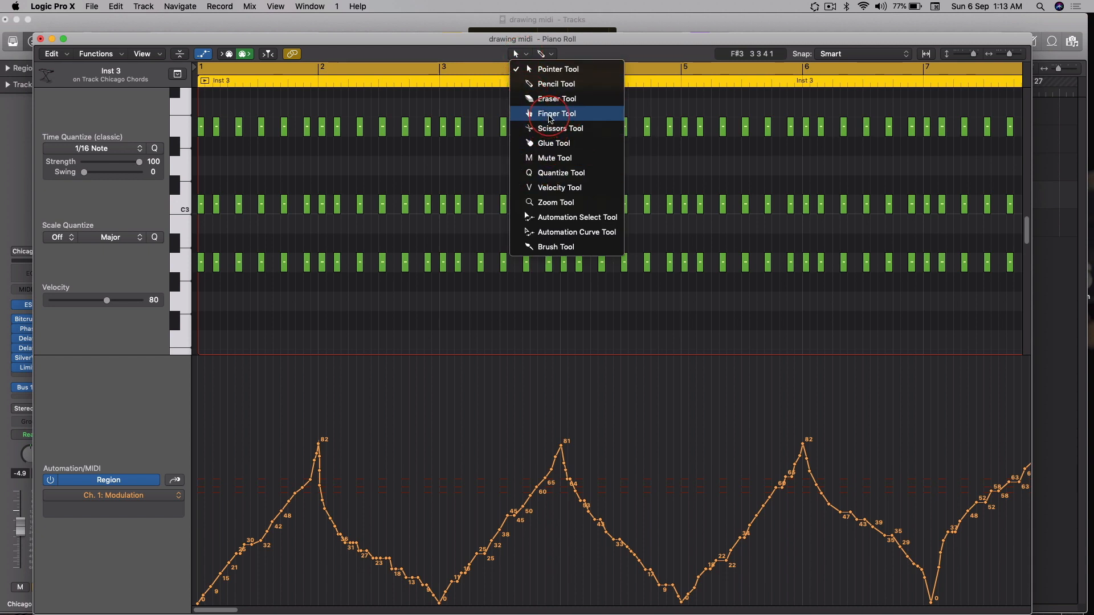
pyautogui.click(551, 118)
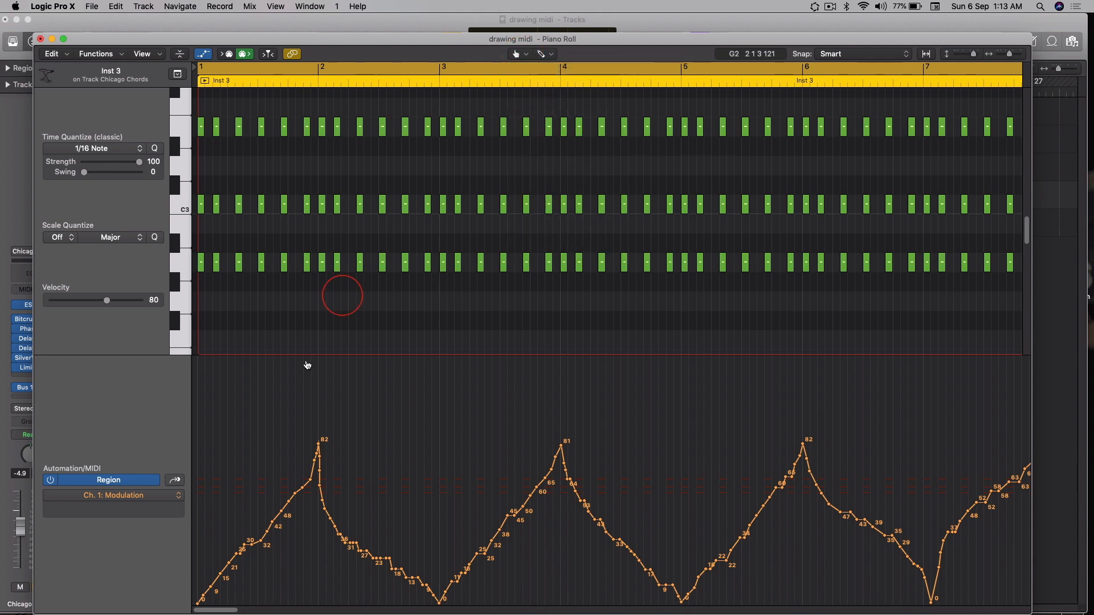
pyautogui.moveTo(321, 486)
pyautogui.mouseDown()
pyautogui.moveTo(386, 482)
pyautogui.moveTo(323, 484)
pyautogui.mouseUp()
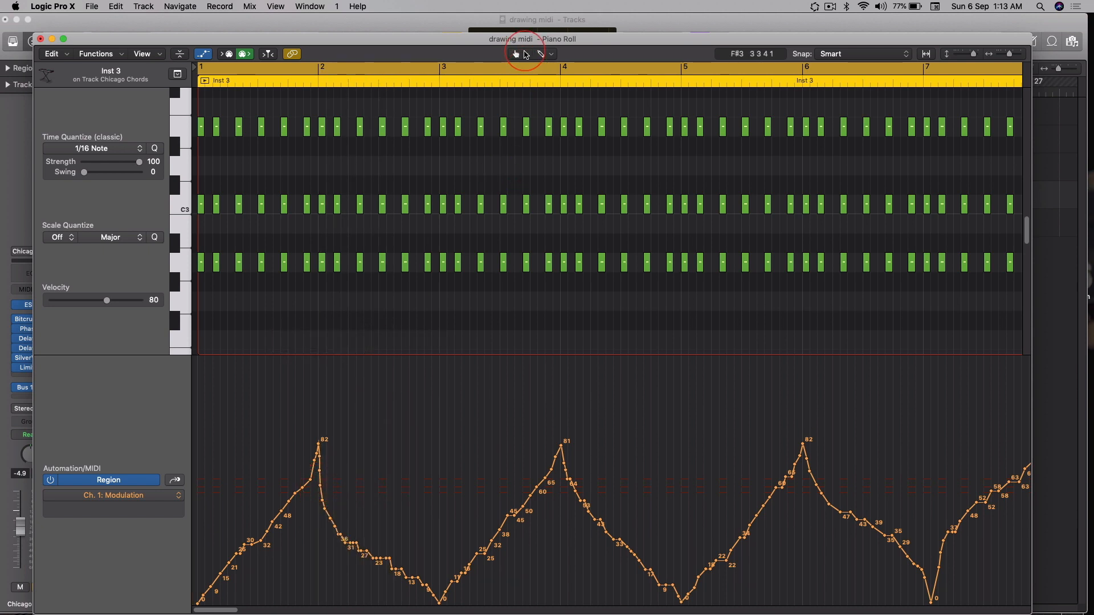
# Step: Choose the Eraser Tool and try it on the modulation points just after bar 2
pyautogui.click(525, 55)
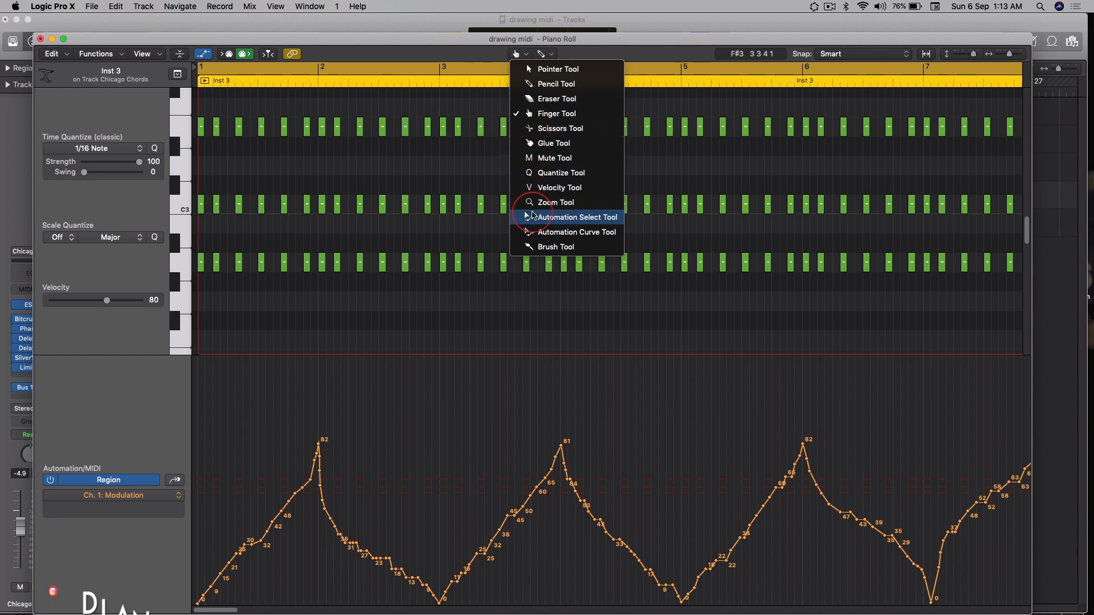
pyautogui.click(556, 99)
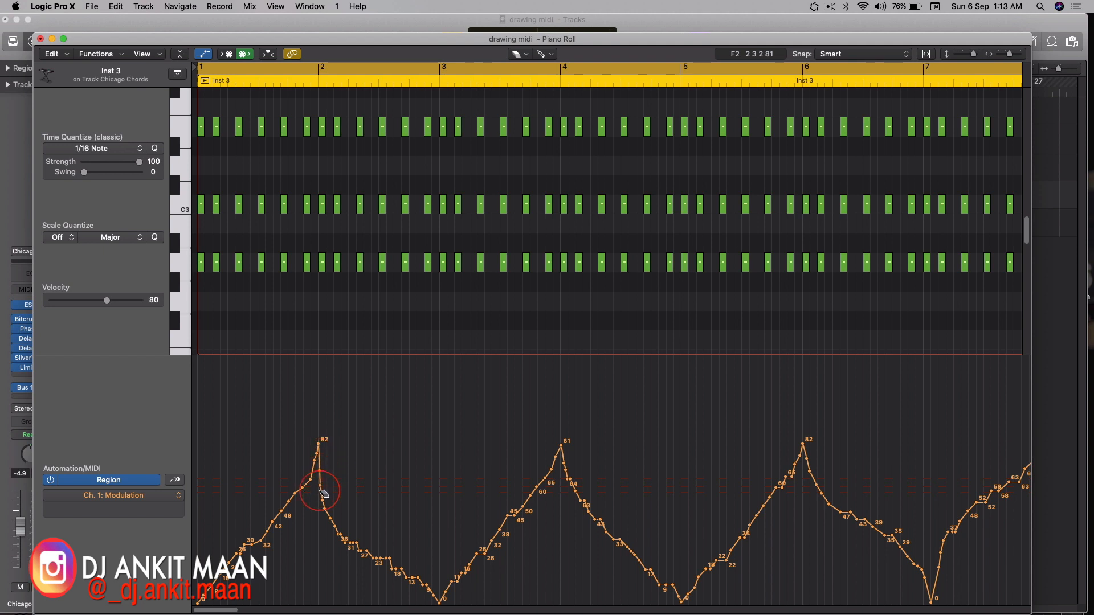
pyautogui.click(322, 502)
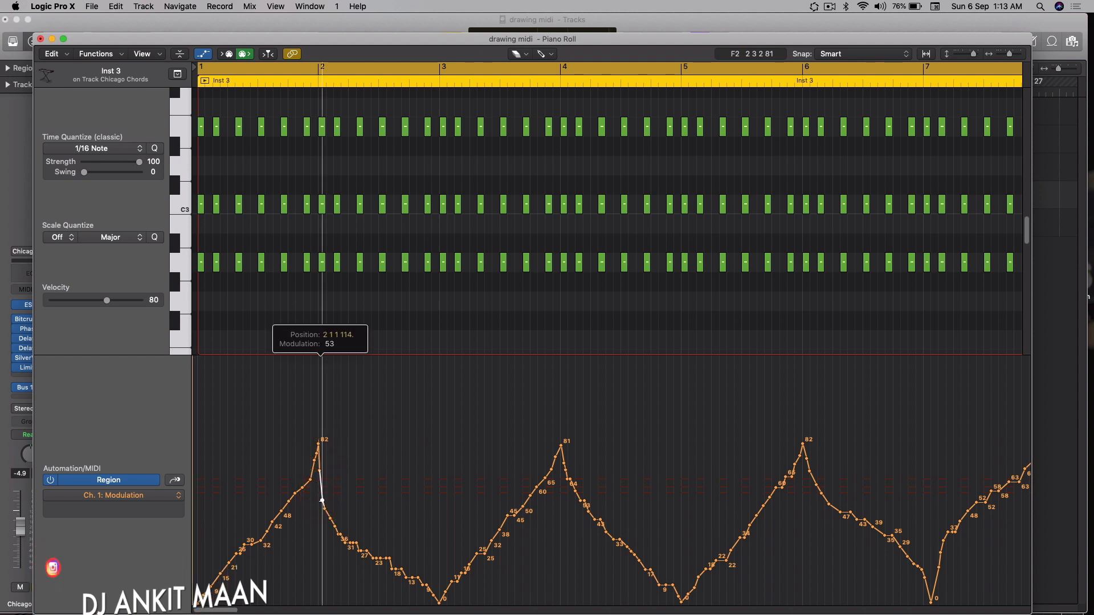
pyautogui.moveTo(323, 501); pyautogui.dragTo(329, 511)
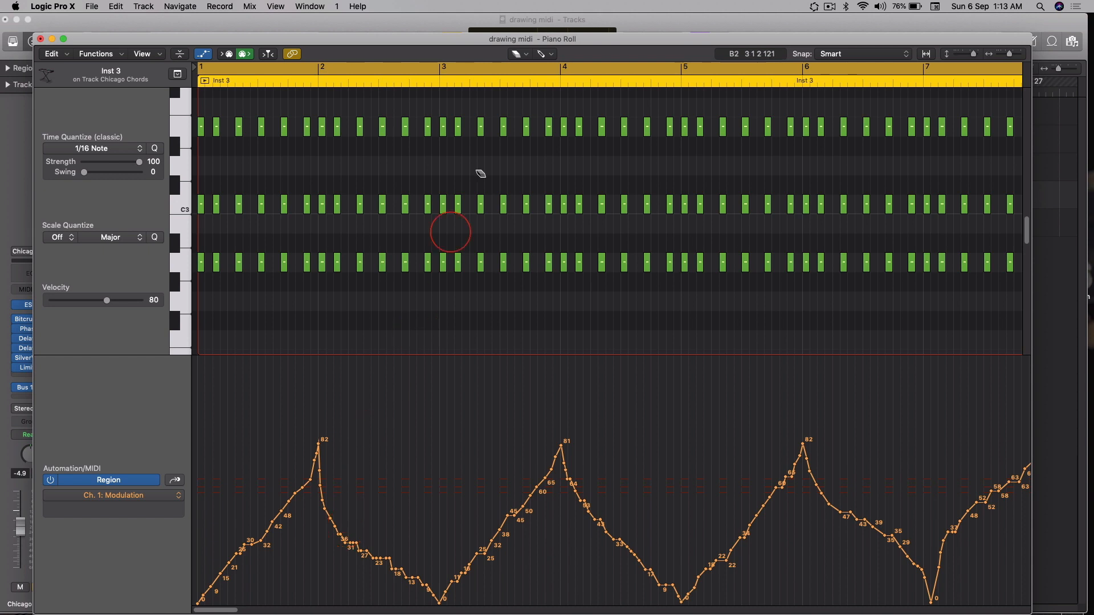
# Step: Select the modulation points from bar 7 to the end of the region with the Automation Select Tool
pyautogui.click(518, 54)
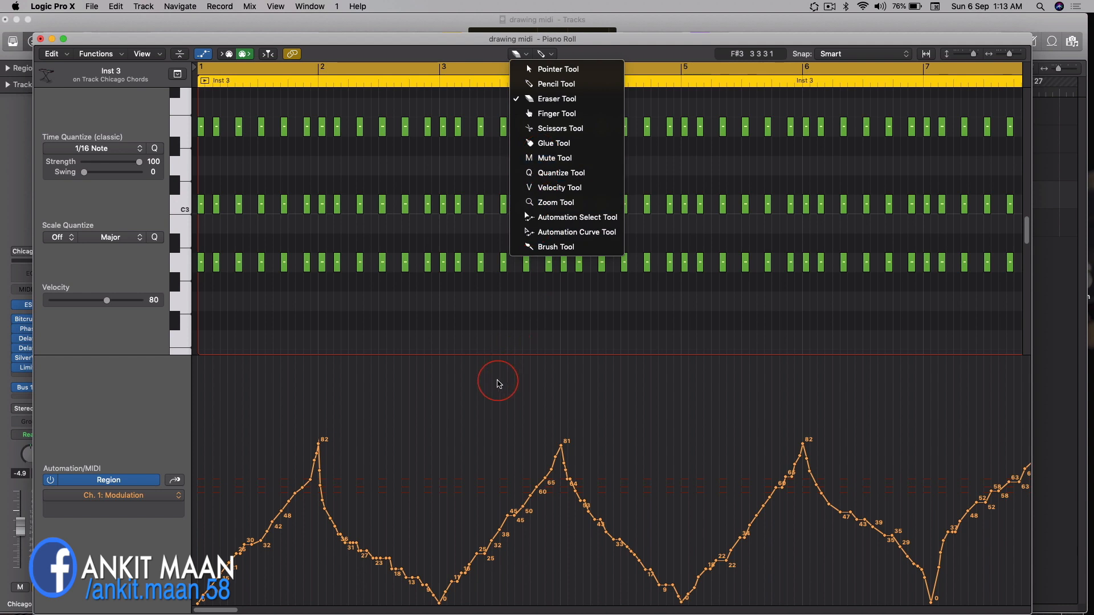
pyautogui.click(498, 383)
pyautogui.press('t')
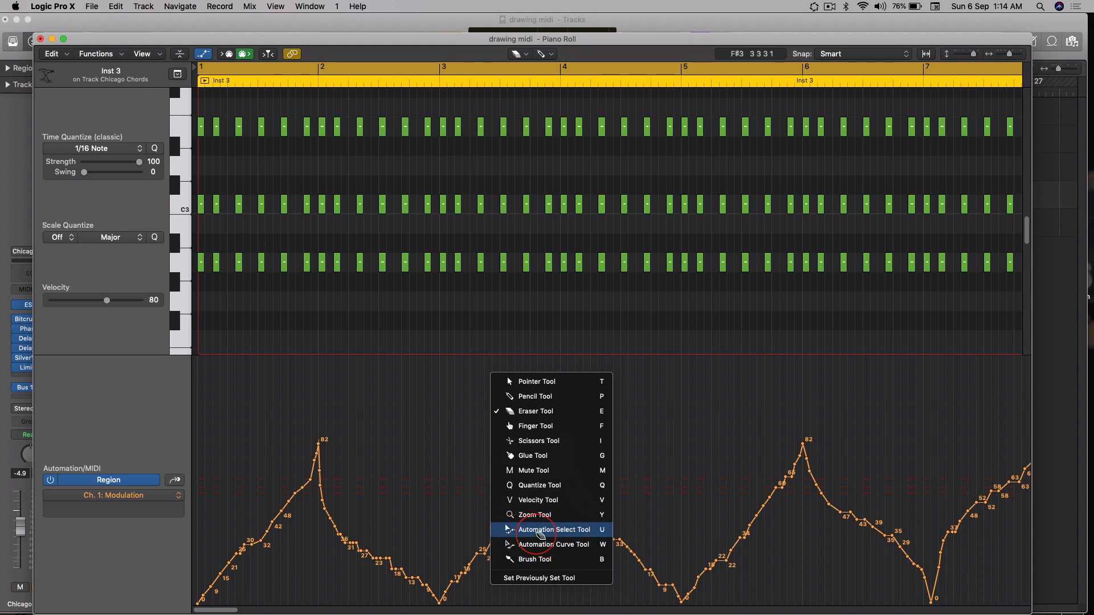
pyautogui.click(577, 535)
pyautogui.scroll(-4, 582, 479)
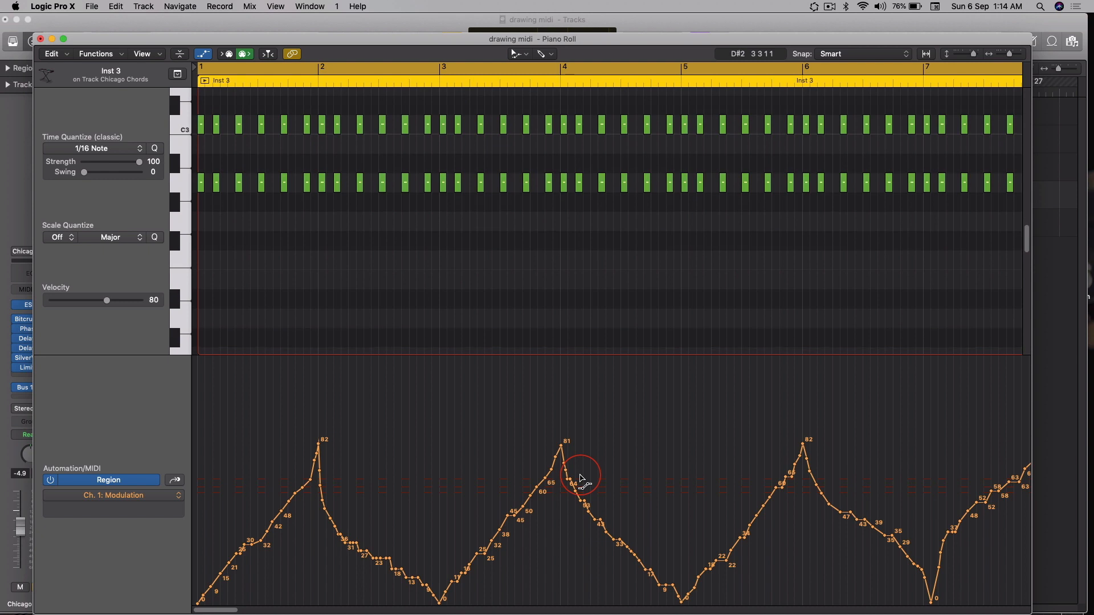
pyautogui.hscroll(8, 570, 529)
pyautogui.hscroll(2, 601, 520)
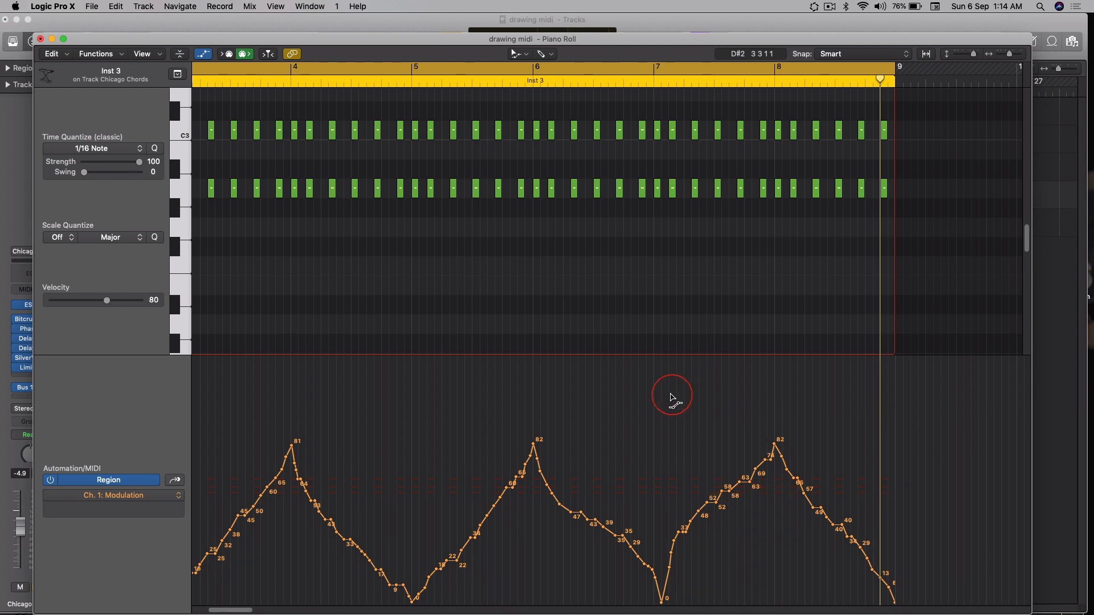
pyautogui.moveTo(660, 416); pyautogui.dragTo(915, 611)
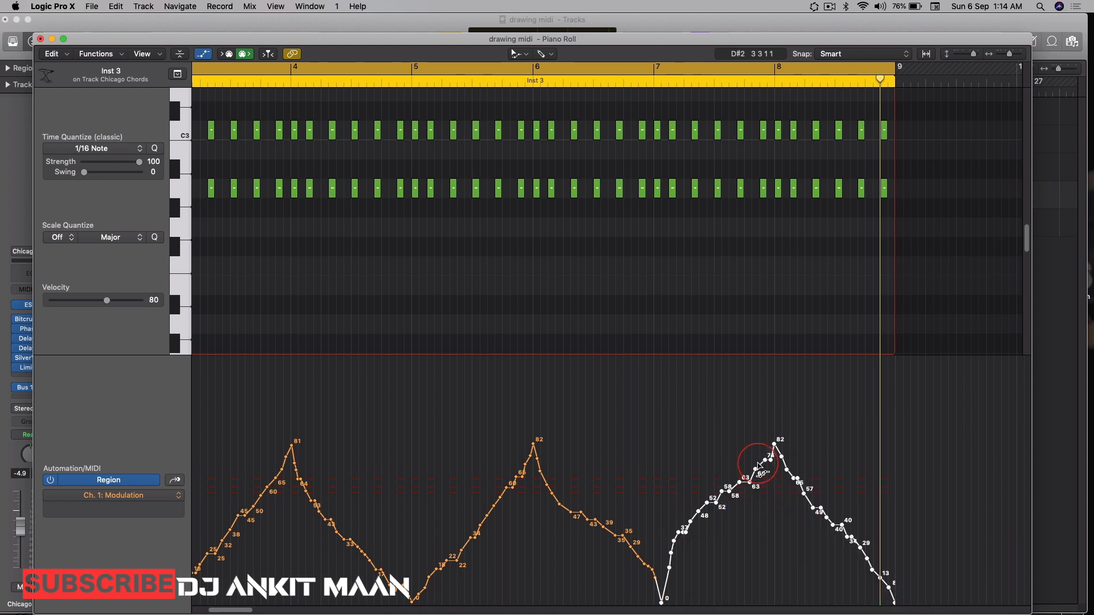
# Step: Try moving the selected modulation points slightly earlier to start at bar 7, undo the move and deselect the points
pyautogui.moveTo(757, 466); pyautogui.dragTo(773, 464)
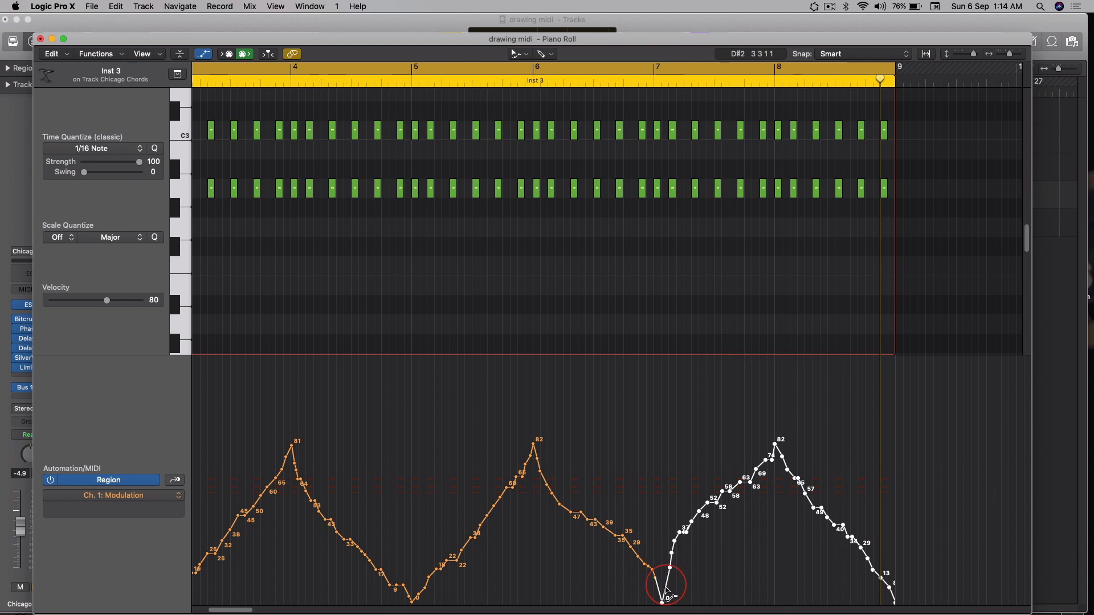
pyautogui.moveTo(728, 490)
pyautogui.mouseDown()
pyautogui.moveTo(747, 494)
pyautogui.moveTo(708, 488)
pyautogui.mouseUp()
pyautogui.click(656, 600)
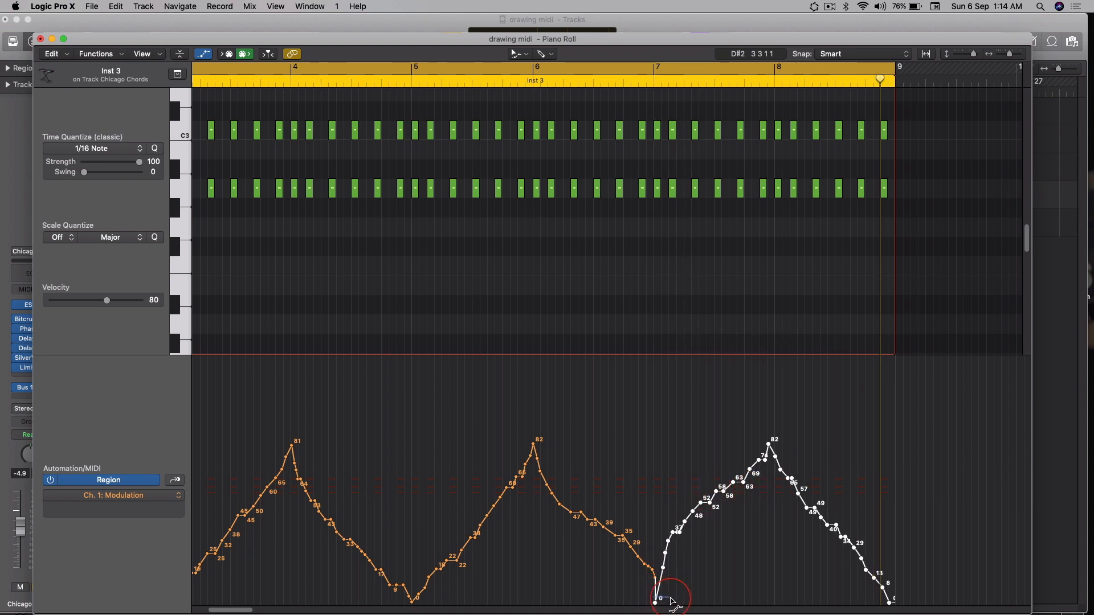
pyautogui.moveTo(670, 602); pyautogui.dragTo(661, 606)
pyautogui.moveTo(658, 413); pyautogui.dragTo(658, 494)
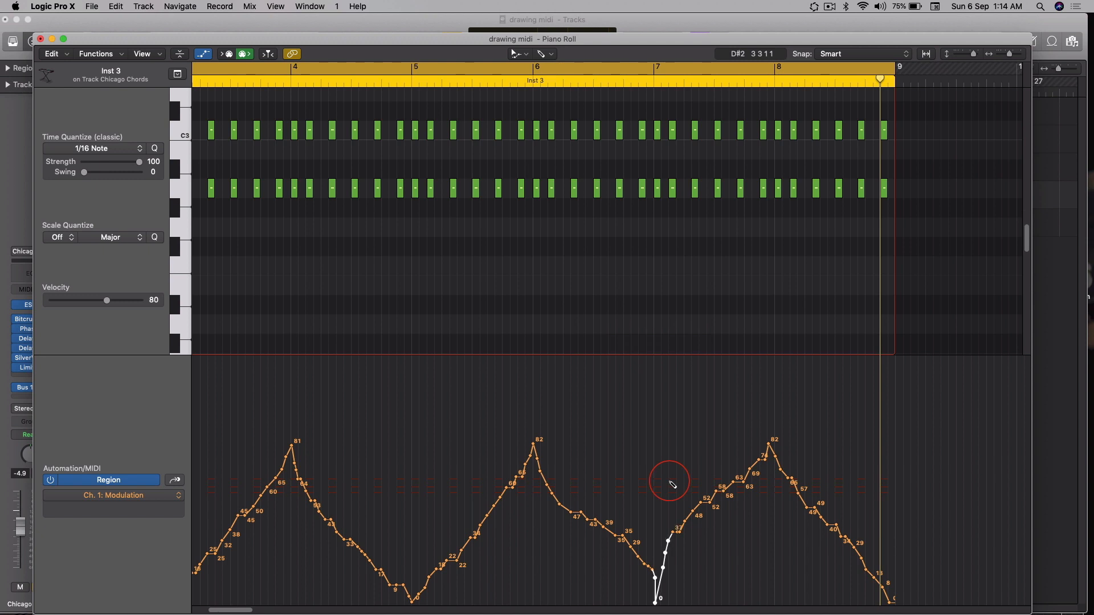
pyautogui.press('super+z')
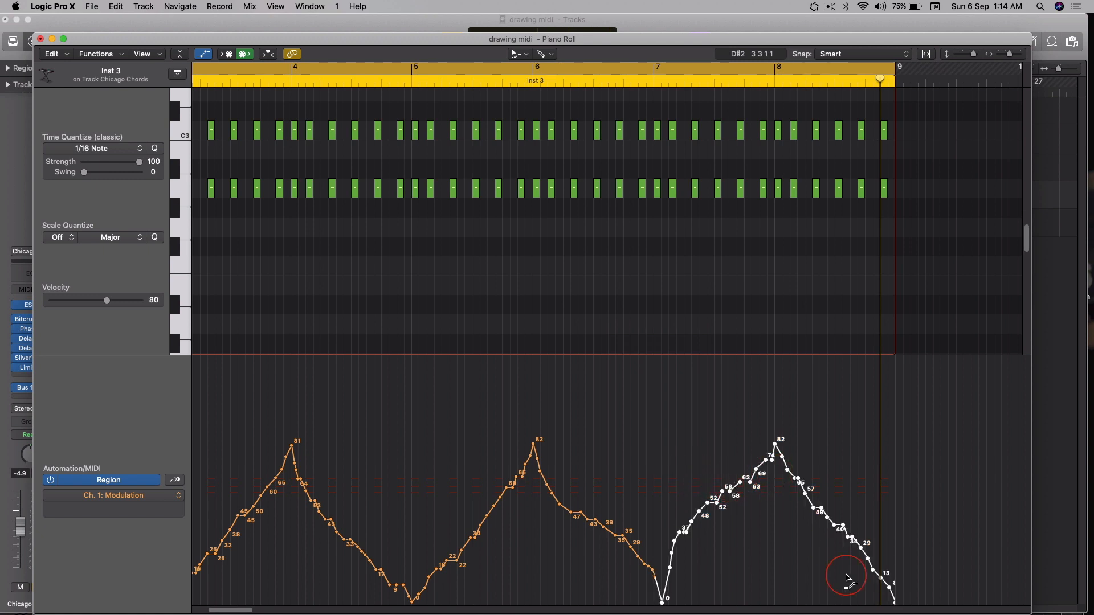
pyautogui.moveTo(792, 544); pyautogui.dragTo(804, 466)
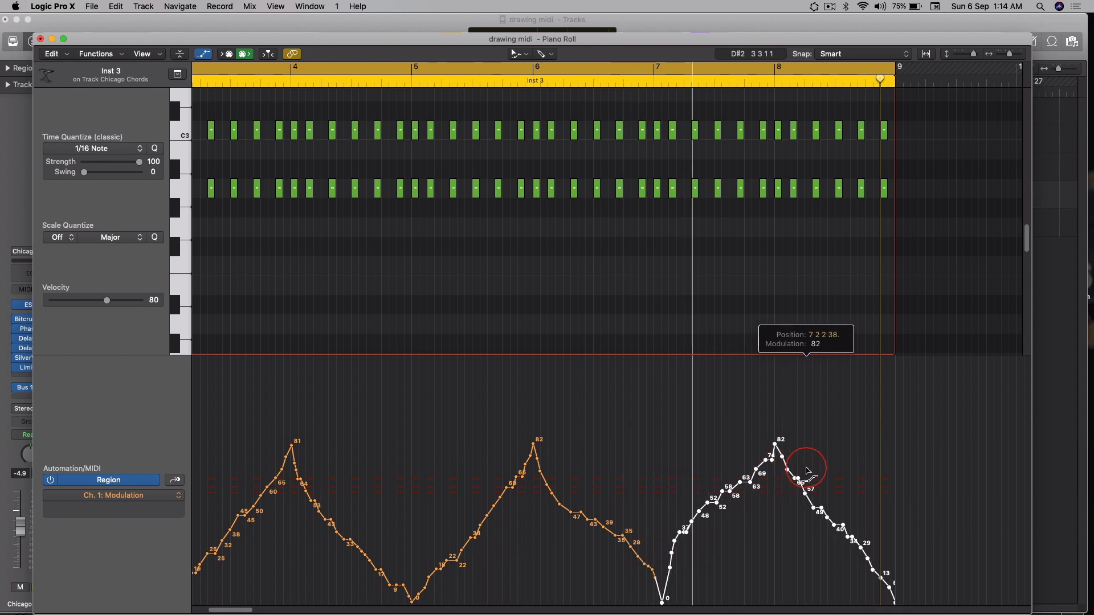
pyautogui.click(696, 449)
# Step: Choose the Eraser Tool and erase the modulation points on the falling slope between the bar 6 peak and bar 7
pyautogui.hscroll(-3, 741, 464)
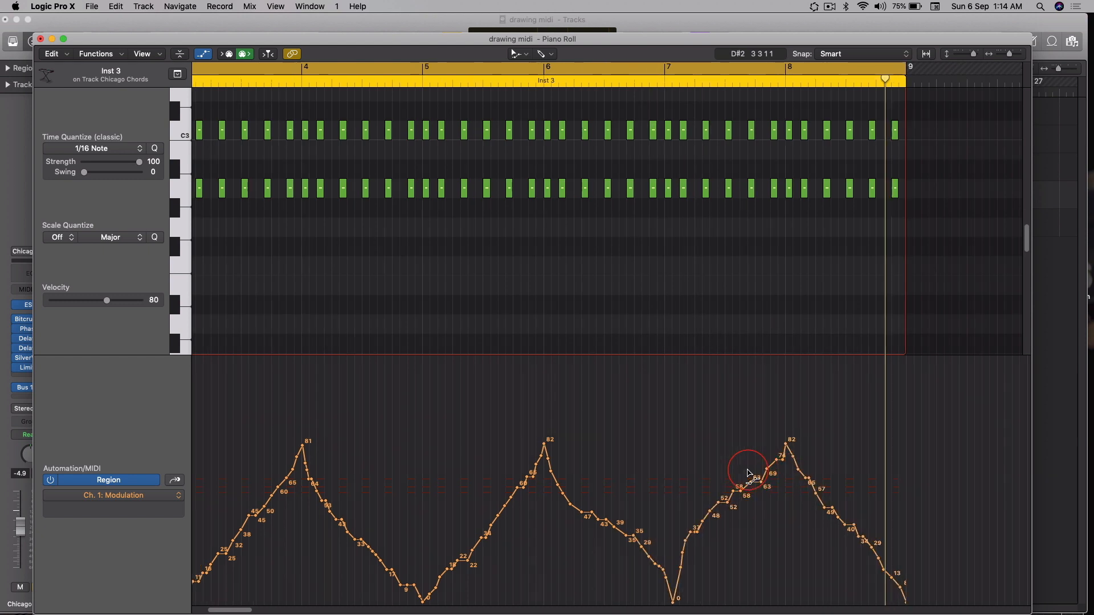
pyautogui.click(518, 54)
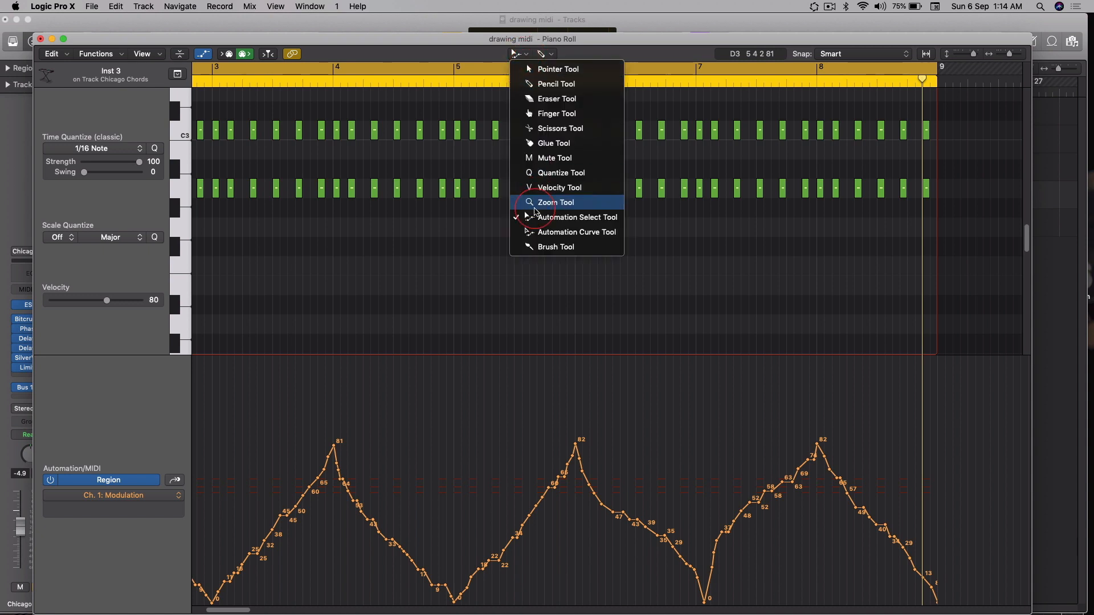
pyautogui.click(556, 98)
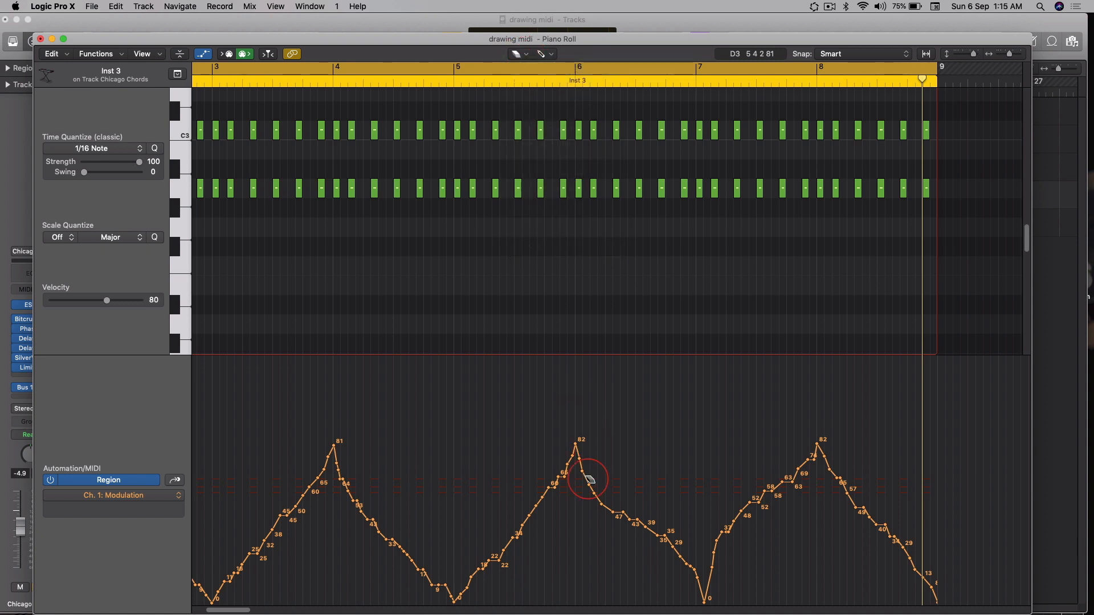
pyautogui.moveTo(585, 477)
pyautogui.mouseDown()
pyautogui.moveTo(640, 522)
pyautogui.moveTo(705, 614)
pyautogui.mouseUp()
pyautogui.moveTo(584, 464)
pyautogui.mouseDown()
pyautogui.moveTo(655, 575)
pyautogui.moveTo(604, 479)
pyautogui.moveTo(690, 592)
pyautogui.mouseUp()
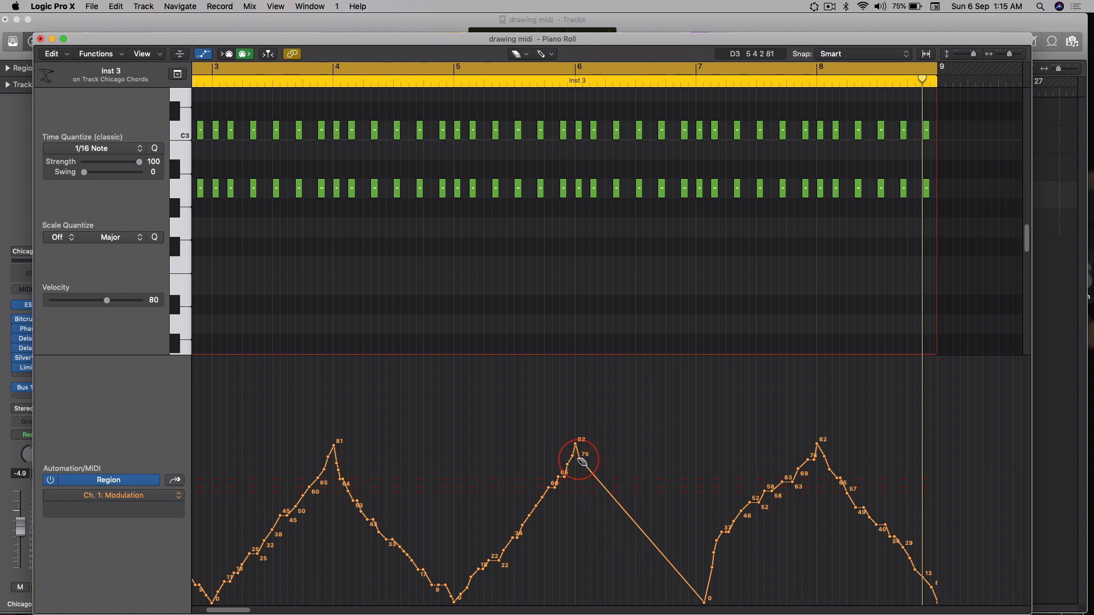
# Step: Choose the Automation Curve Tool and bend the straight modulation line between bars 6 and 7 into an S-shaped curve
pyautogui.click(530, 60)
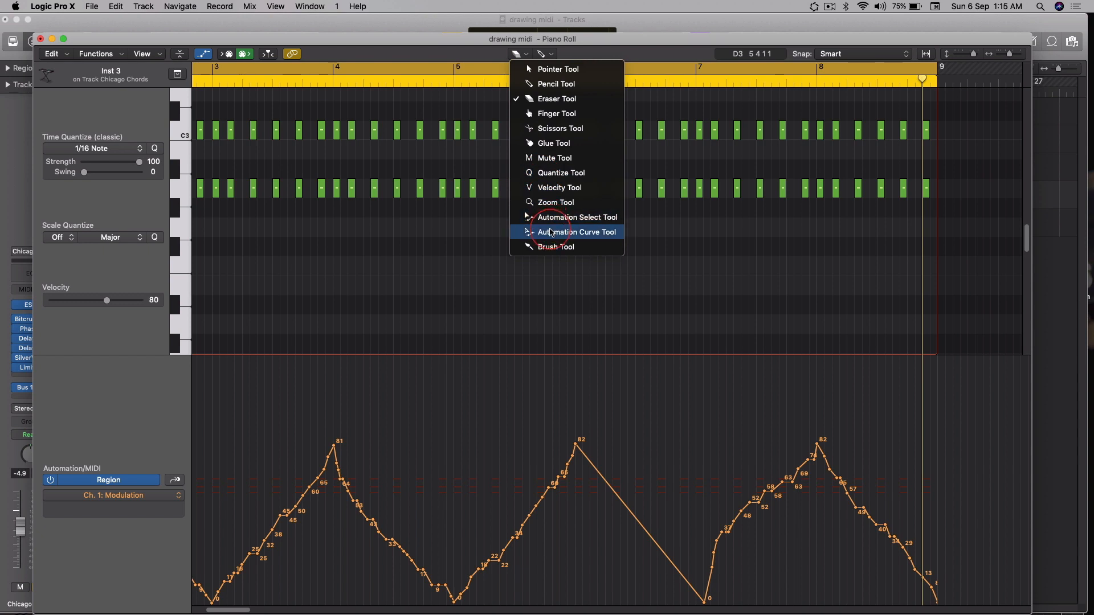
pyautogui.click(551, 232)
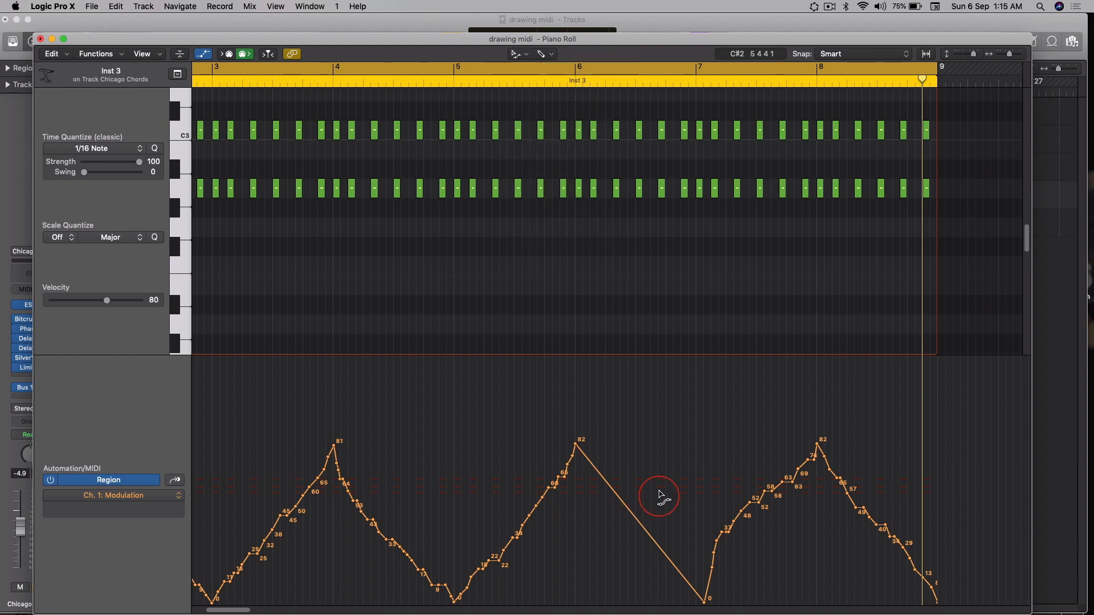
pyautogui.moveTo(637, 519); pyautogui.dragTo(558, 599)
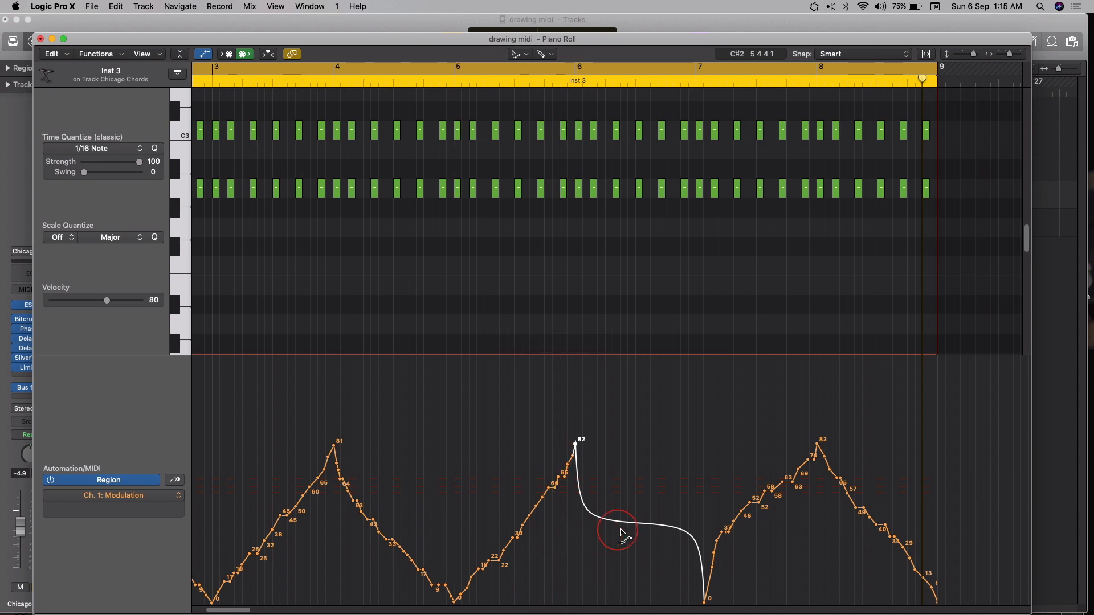
# Step: Play the region from around bar 5, then choose the Pointer Tool and look over the modulation curve
pyautogui.click(460, 69)
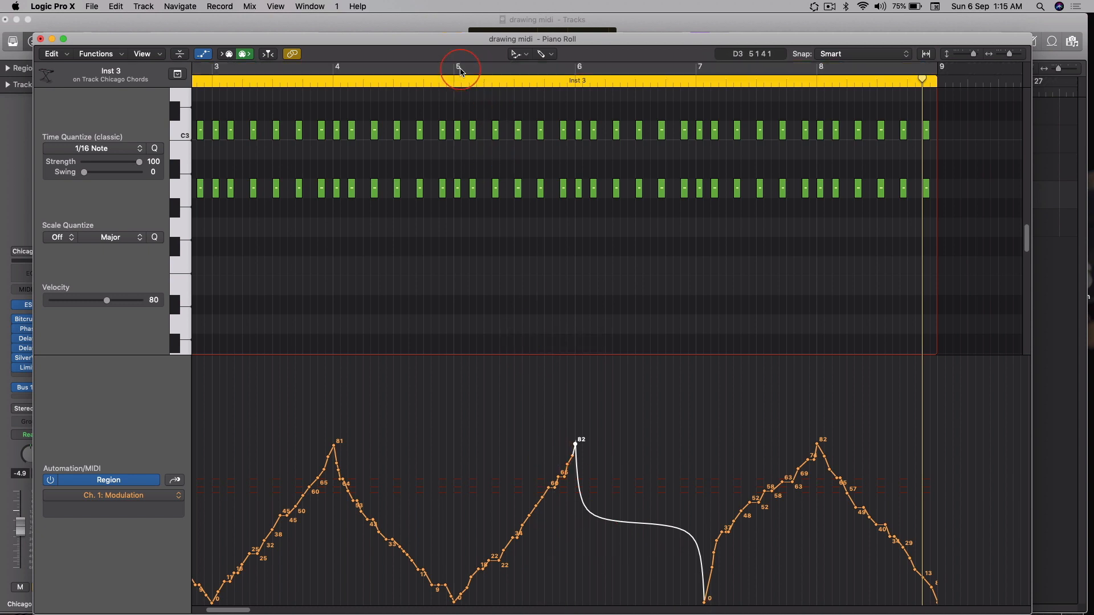
pyautogui.click(468, 84)
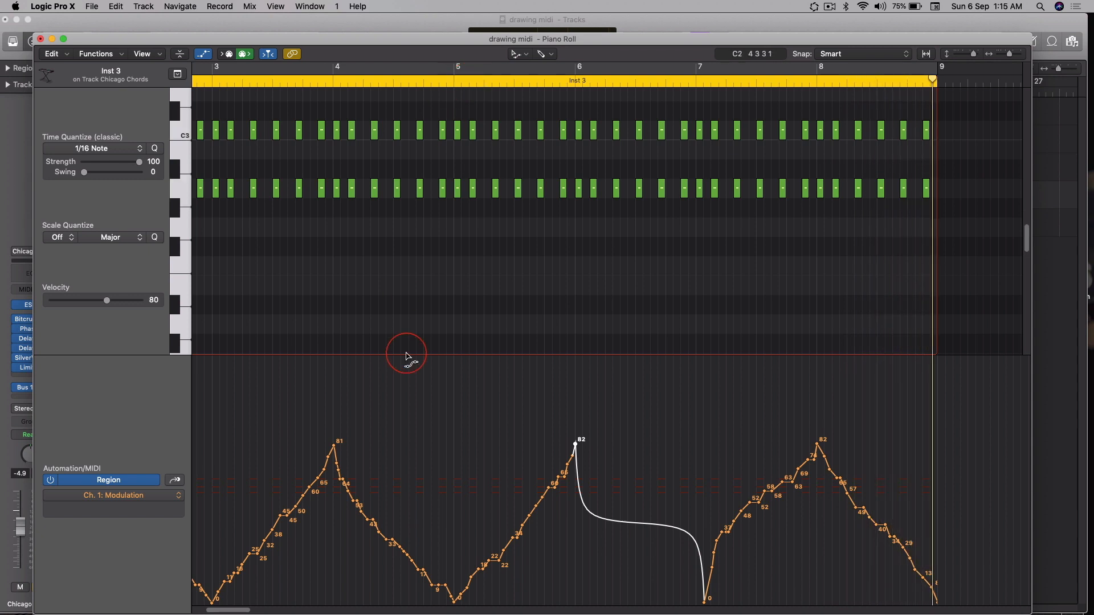
pyautogui.click(520, 54)
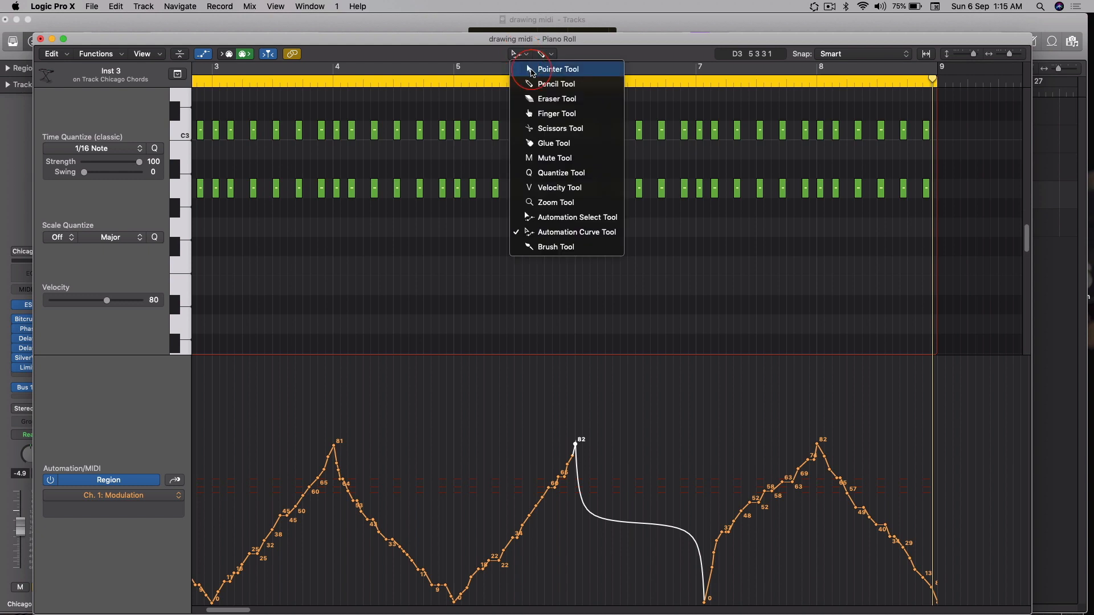
pyautogui.click(533, 70)
pyautogui.hscroll(-5, 461, 455)
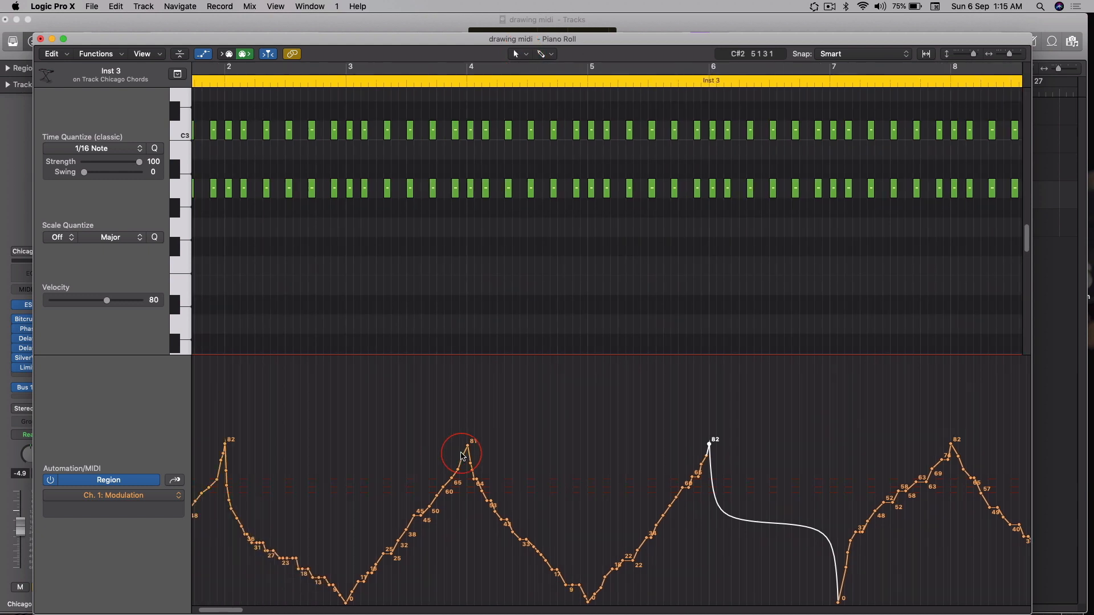
pyautogui.hscroll(-5, 552, 469)
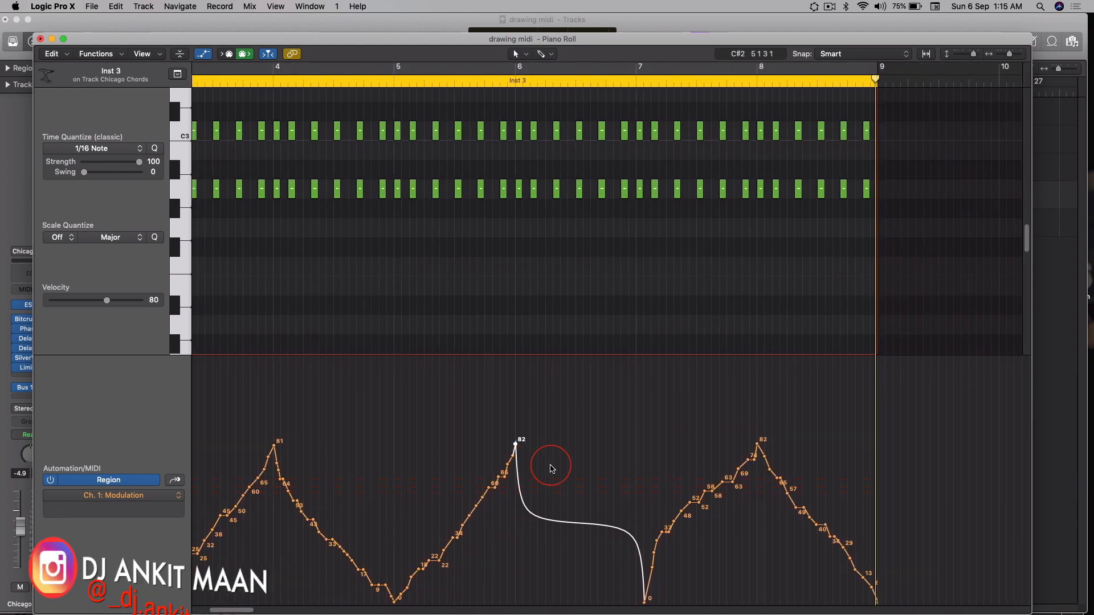
pyautogui.hscroll(3, 552, 469)
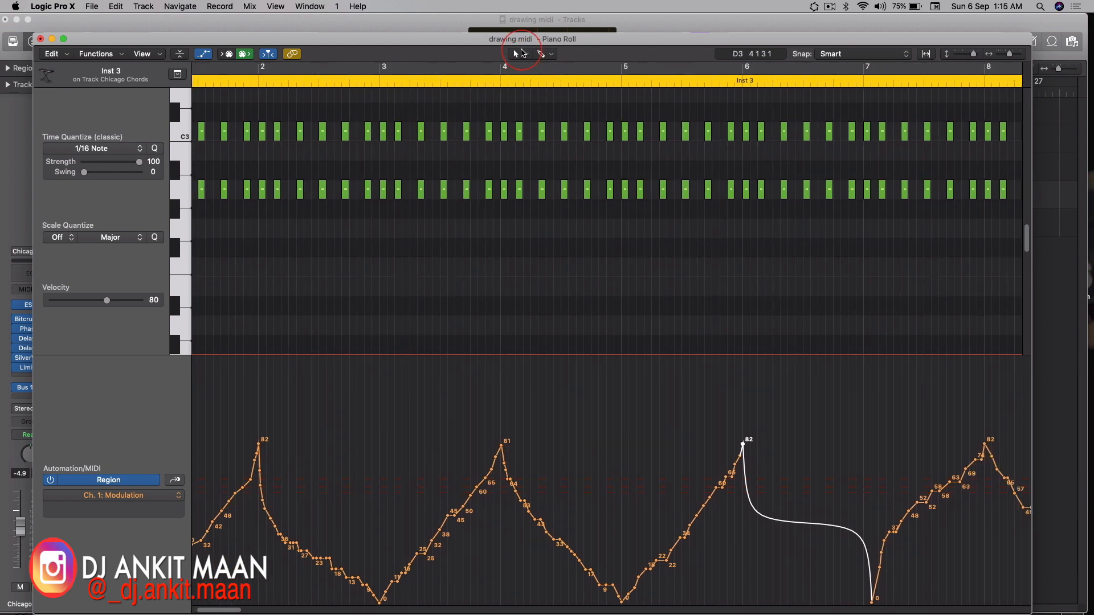
pyautogui.hscroll(-3, 279, 513)
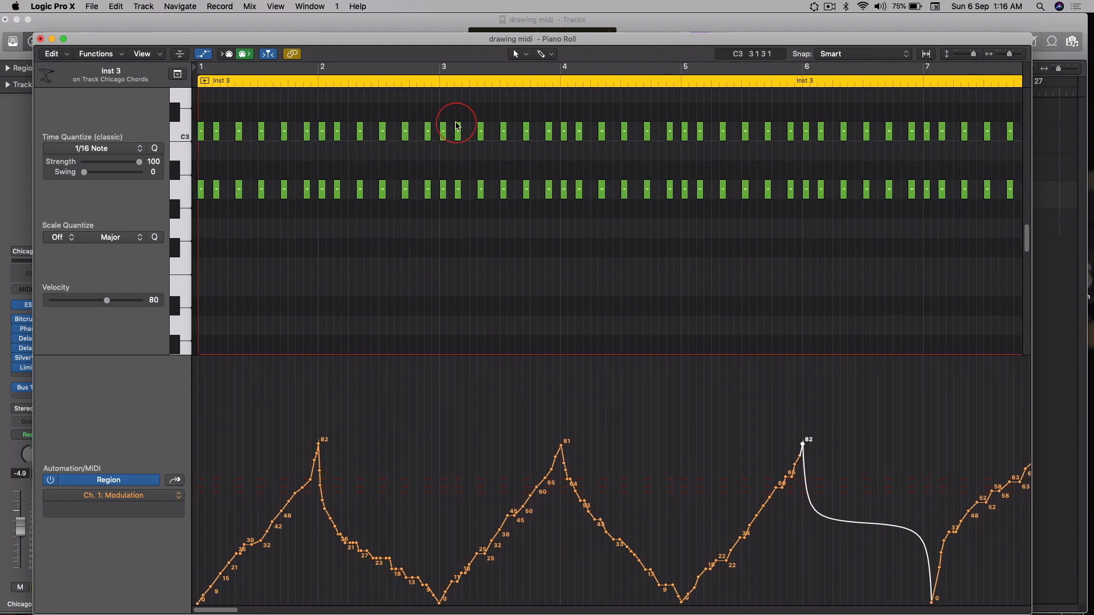
# Step: Choose the Pencil Tool and draw extra modulation points as spikes along the falling slope between bars 2 and 3
pyautogui.click(521, 55)
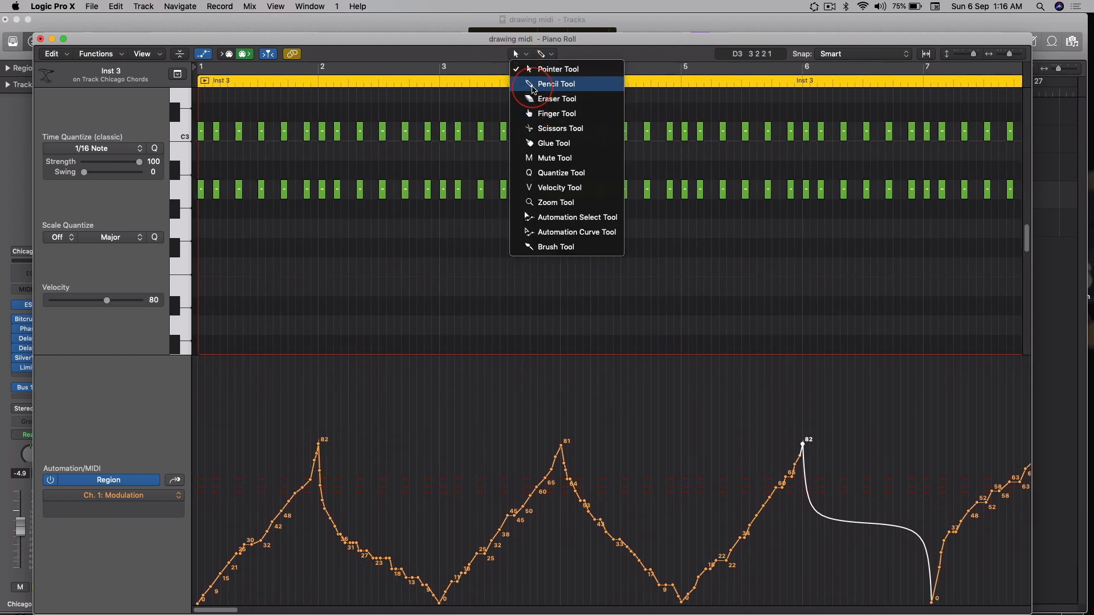
pyautogui.click(556, 84)
pyautogui.moveTo(344, 492)
pyautogui.mouseDown()
pyautogui.moveTo(383, 494)
pyautogui.moveTo(392, 567)
pyautogui.moveTo(406, 548)
pyautogui.moveTo(414, 577)
pyautogui.moveTo(425, 566)
pyautogui.moveTo(429, 587)
pyautogui.moveTo(431, 567)
pyautogui.moveTo(433, 575)
pyautogui.mouseUp()
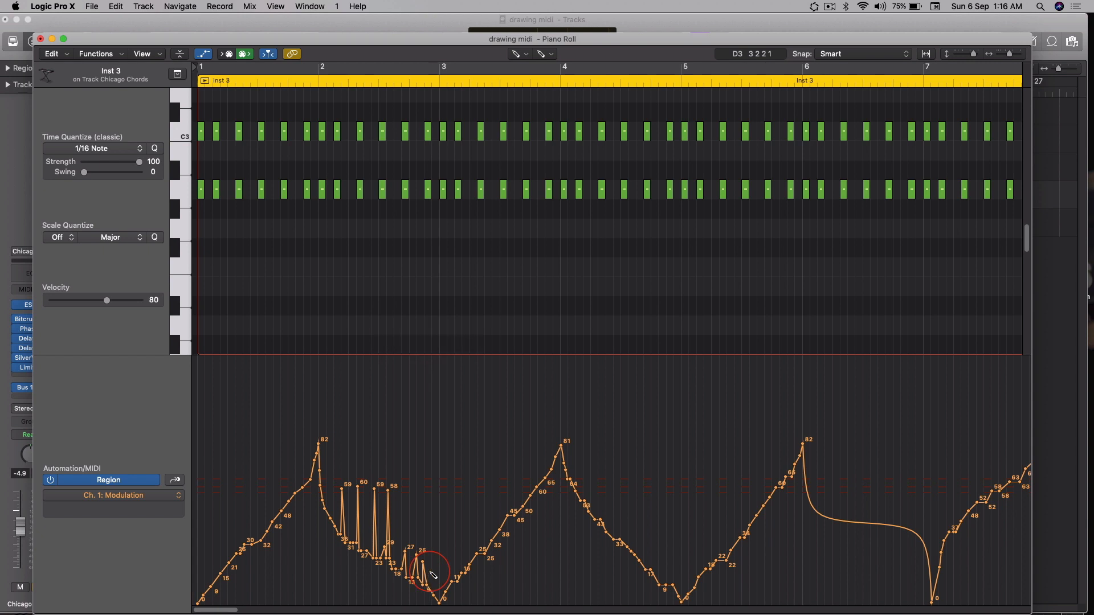
# Step: Undo the pencil, curve and eraser edits to the modulation and switch back to the Pointer Tool
pyautogui.press('super+z')
pyautogui.press('super+z')
pyautogui.press('super+z')
pyautogui.press('super+z')
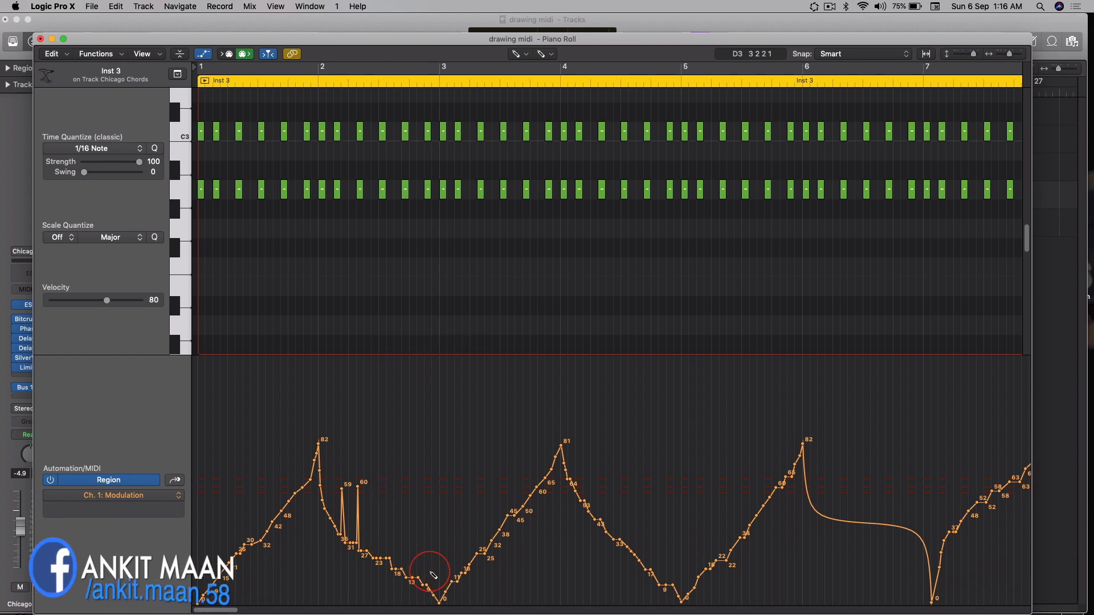
pyautogui.press('super+z')
pyautogui.press('super+z')
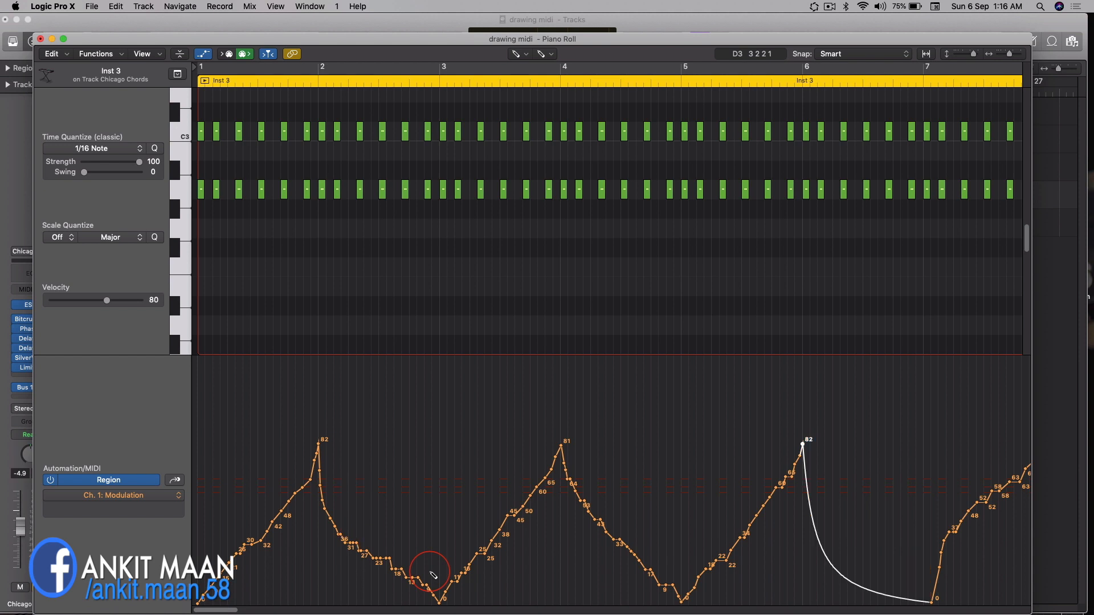
pyautogui.press('super+z')
pyautogui.press('super+z')
pyautogui.press('super+z')
pyautogui.press('super+z')
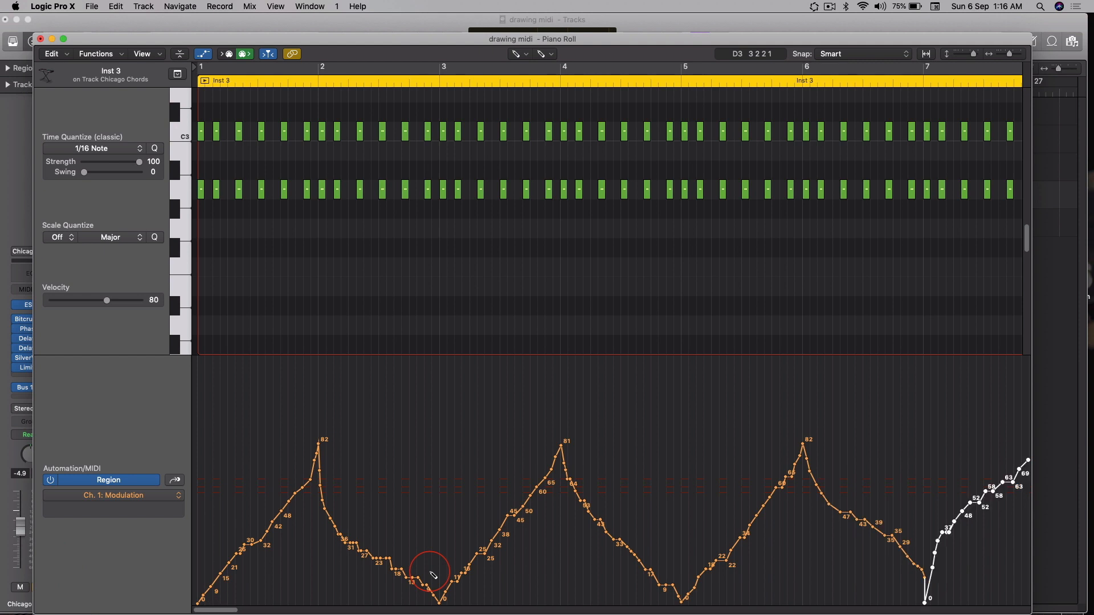
pyautogui.hscroll(10, 433, 576)
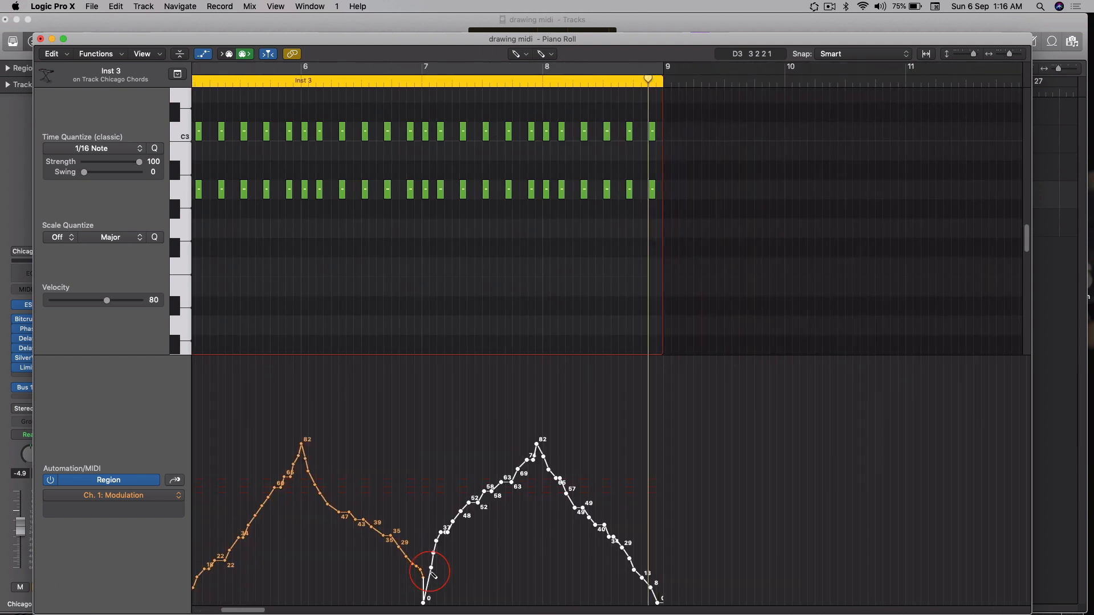
pyautogui.click(524, 61)
pyautogui.click(526, 68)
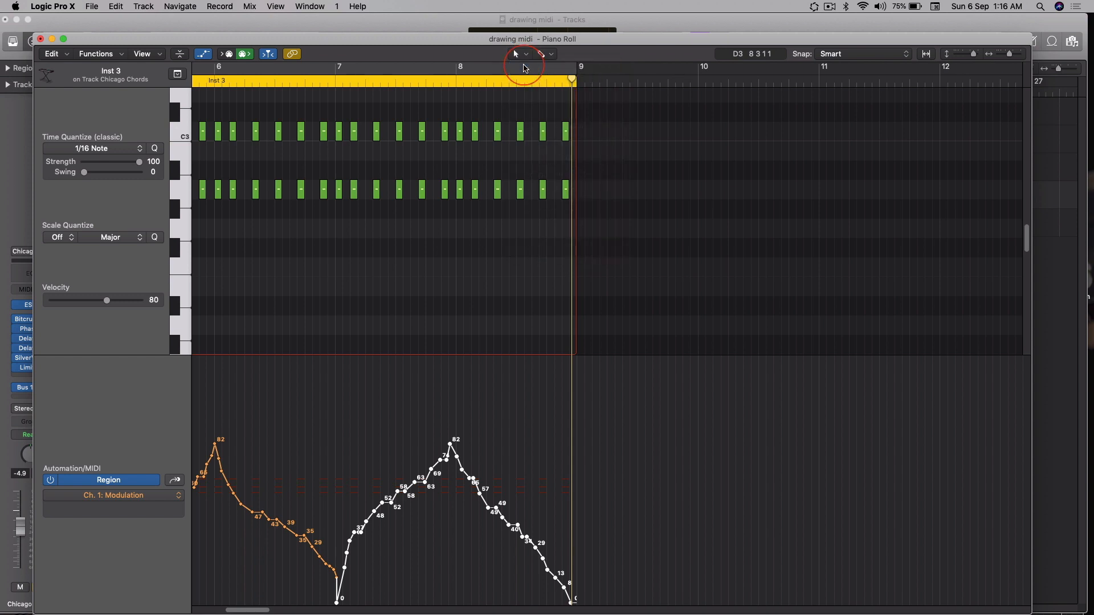
pyautogui.hscroll(-10, 444, 410)
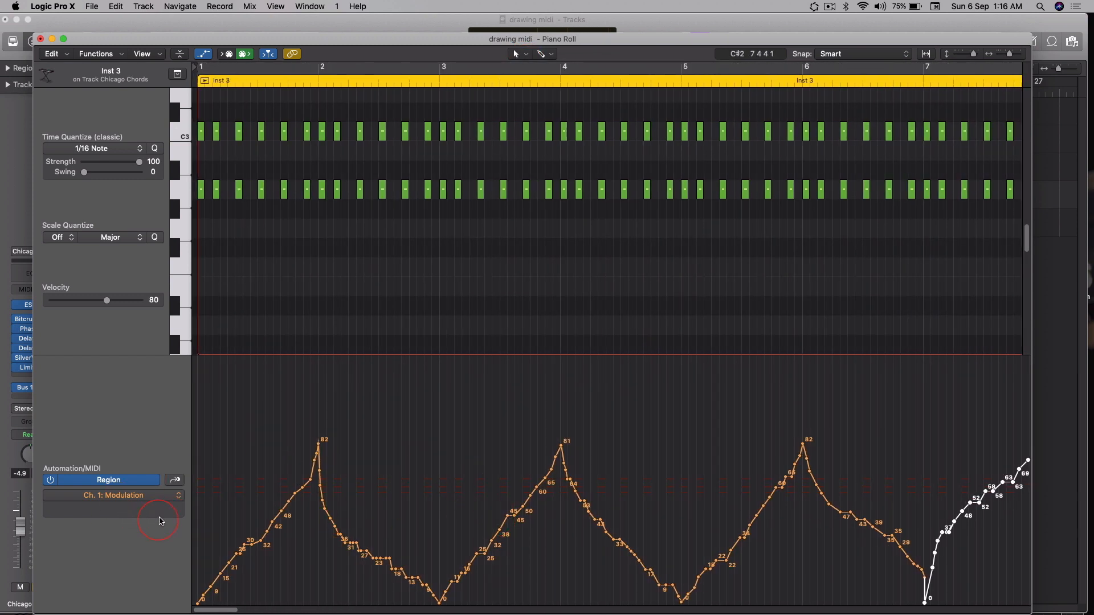
# Step: Display the region's Ch. 1: Pitch Bend automation, fit the whole region in view and play it from the beginning
pyautogui.click(176, 499)
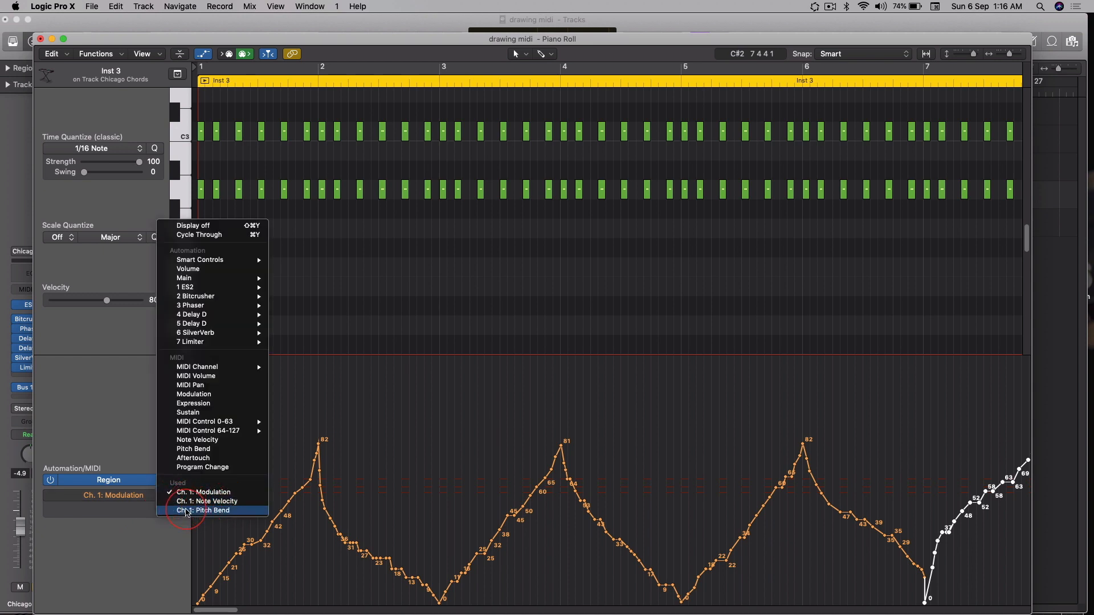
pyautogui.click(205, 511)
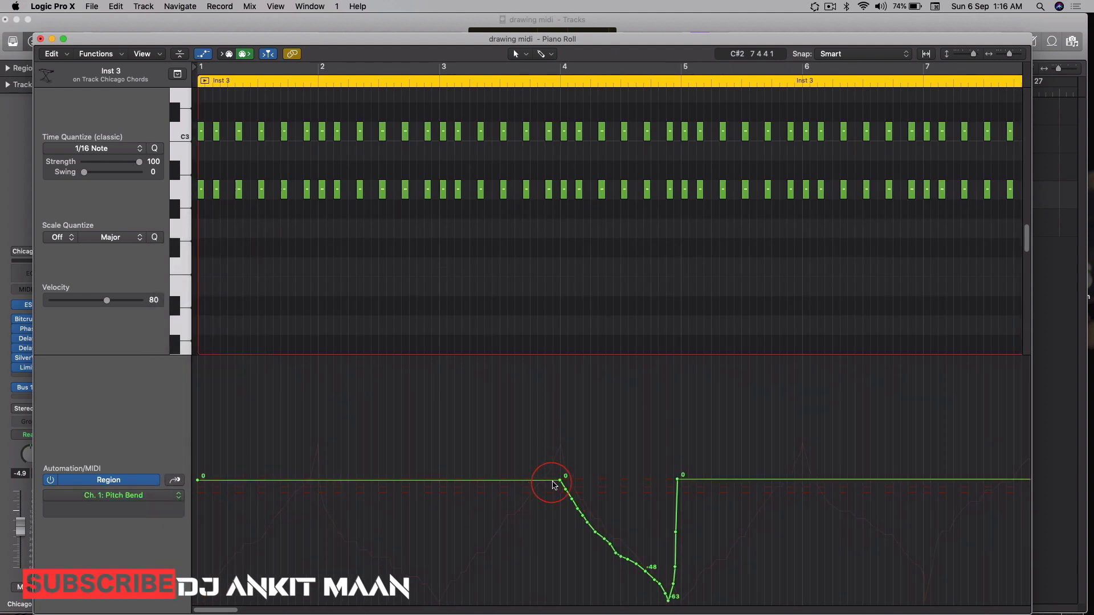
pyautogui.scroll(-8, 676, 569)
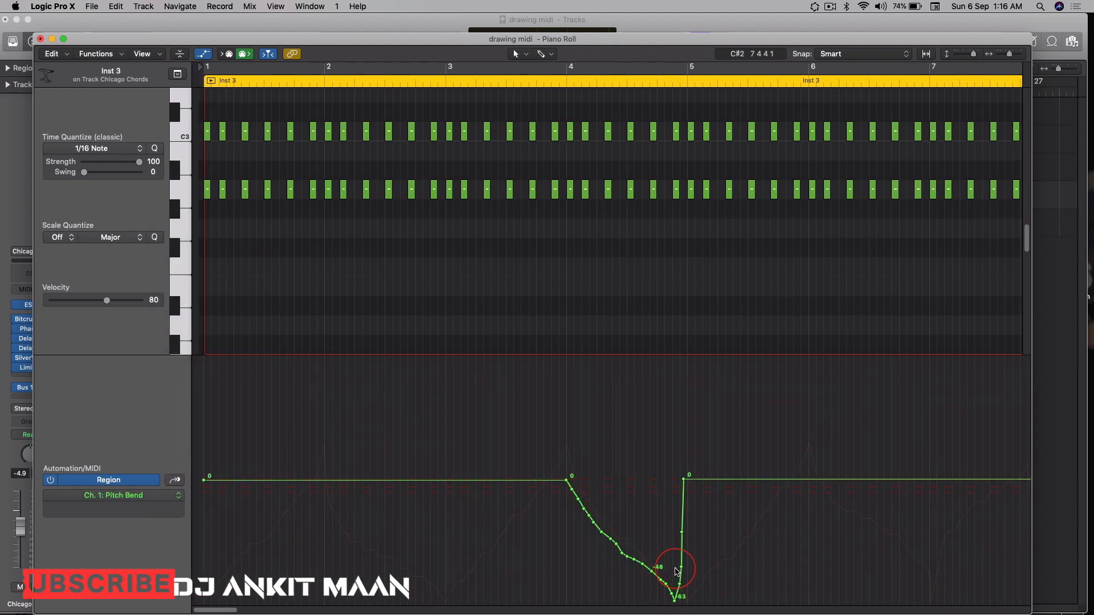
pyautogui.scroll(8, 676, 570)
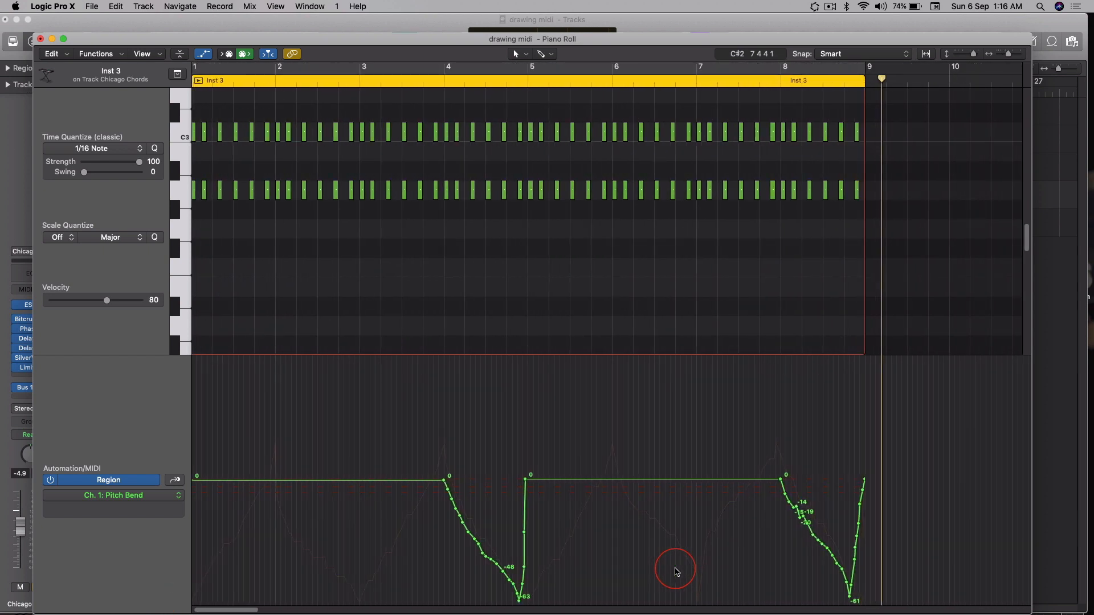
pyautogui.hscroll(-2, 490, 222)
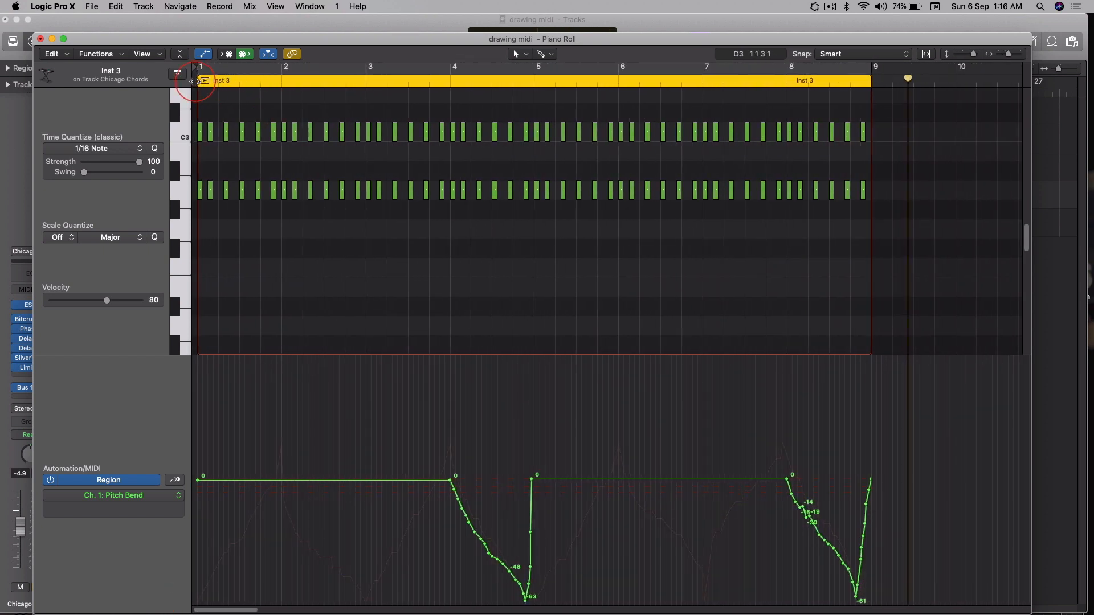
pyautogui.press('Return')
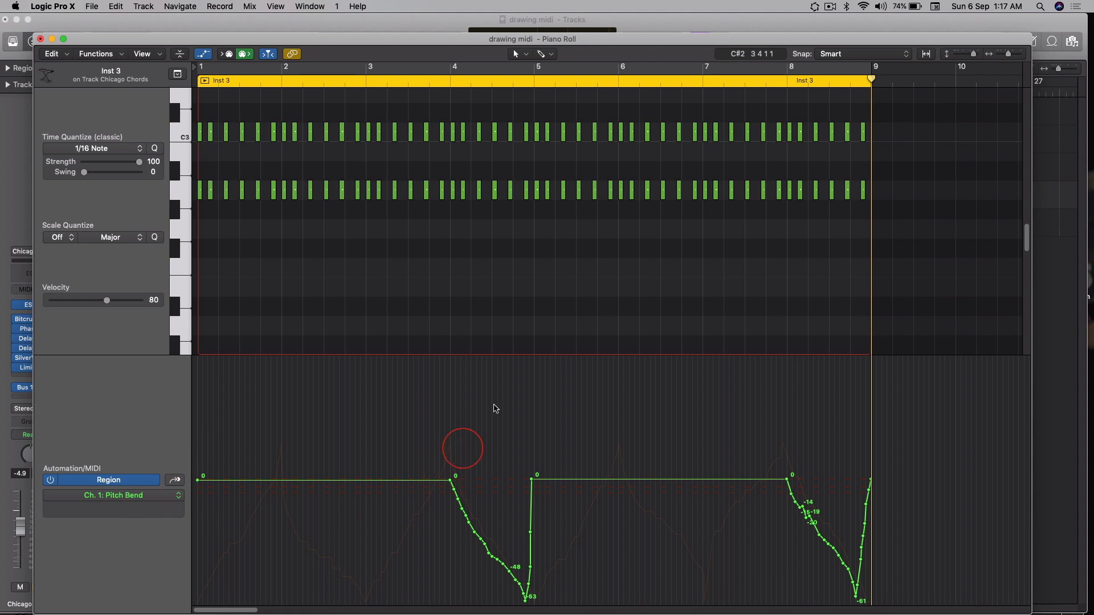
pyautogui.click(518, 54)
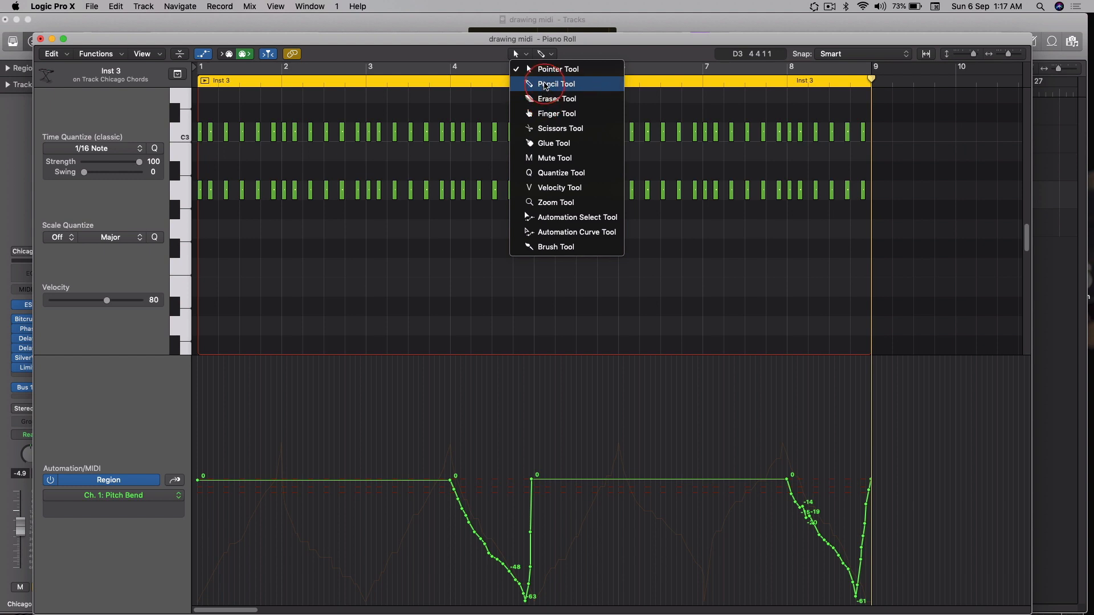
pyautogui.click(471, 305)
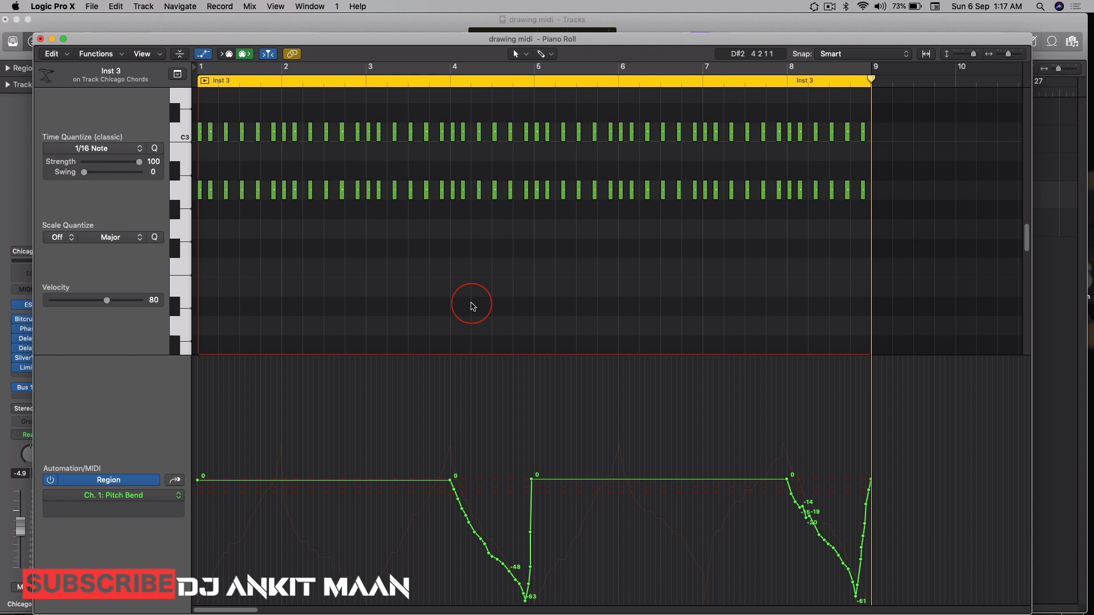
# Step: Display the region's Ch. 1: Note Velocity data and look over the notes it belongs to
pyautogui.click(175, 497)
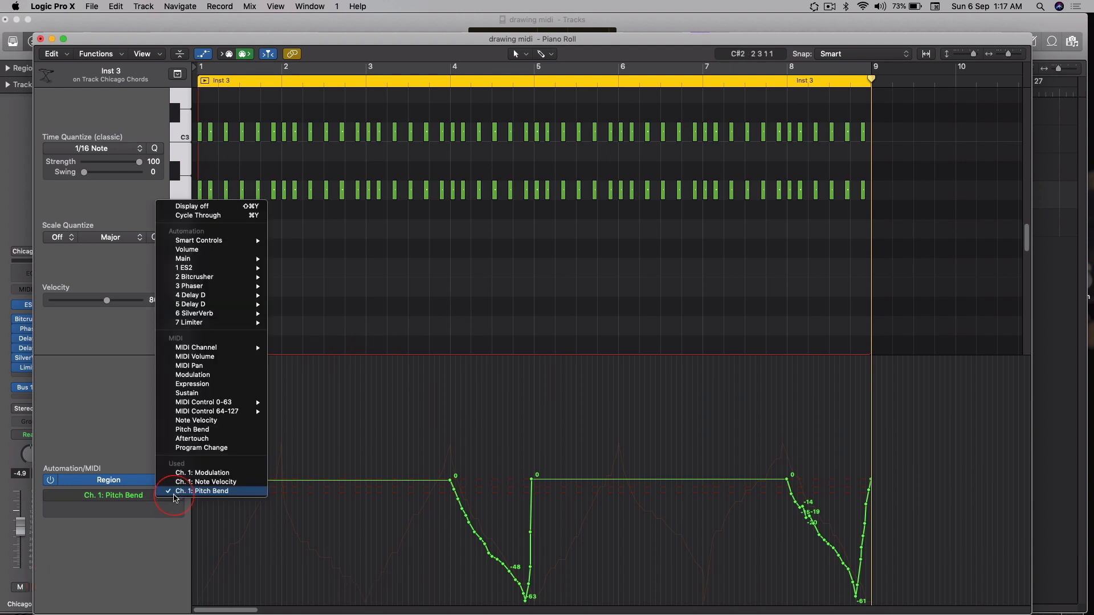
pyautogui.click(219, 483)
pyautogui.hscroll(1, 317, 494)
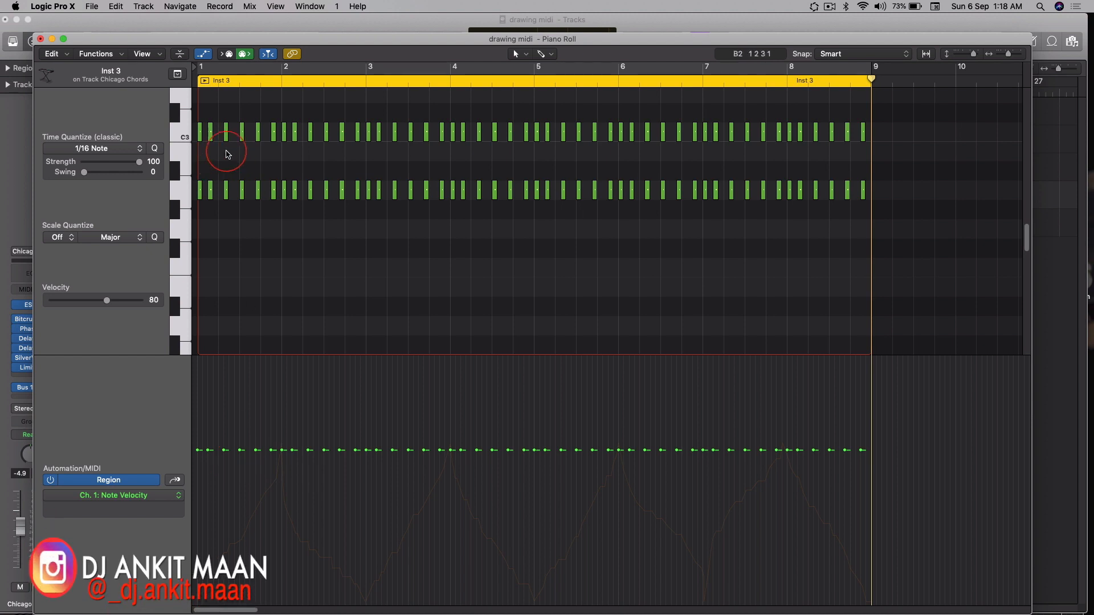
pyautogui.scroll(3, 313, 253)
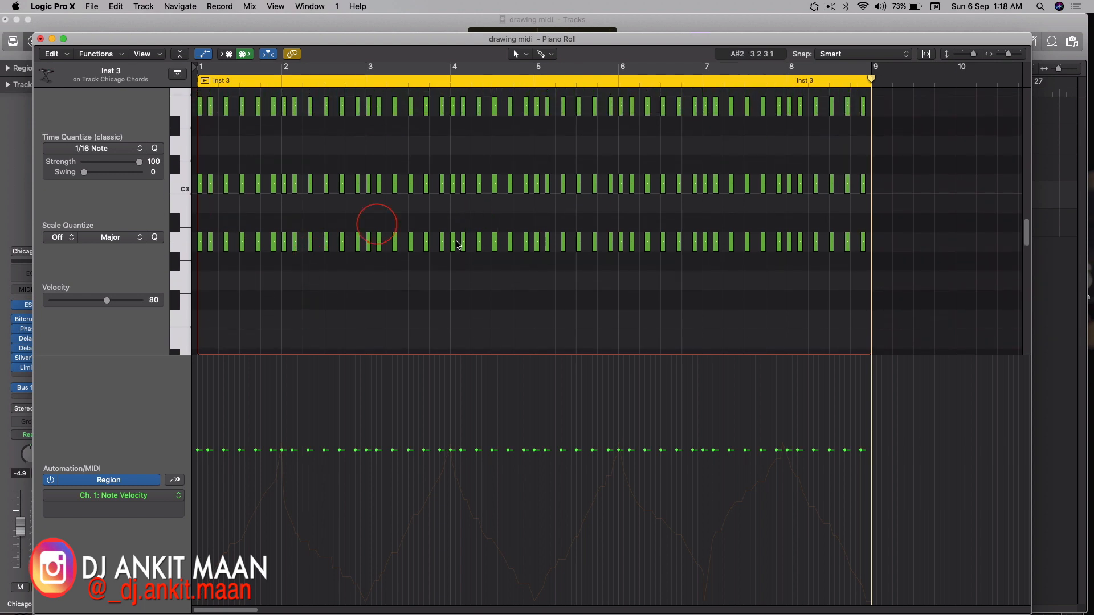
pyautogui.scroll(-2, 291, 296)
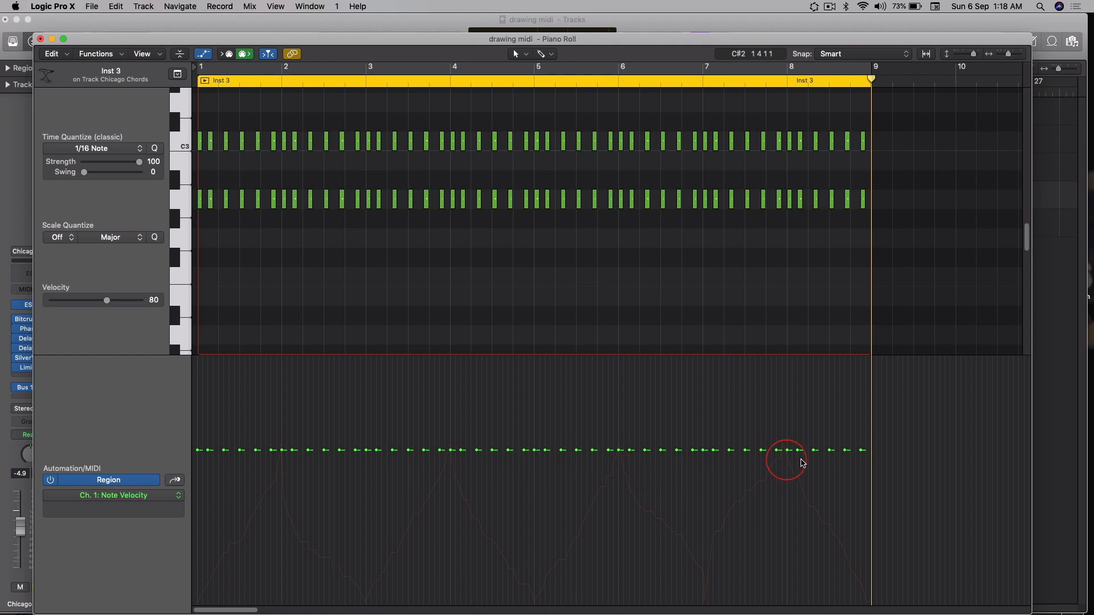
pyautogui.scroll(6, 336, 494)
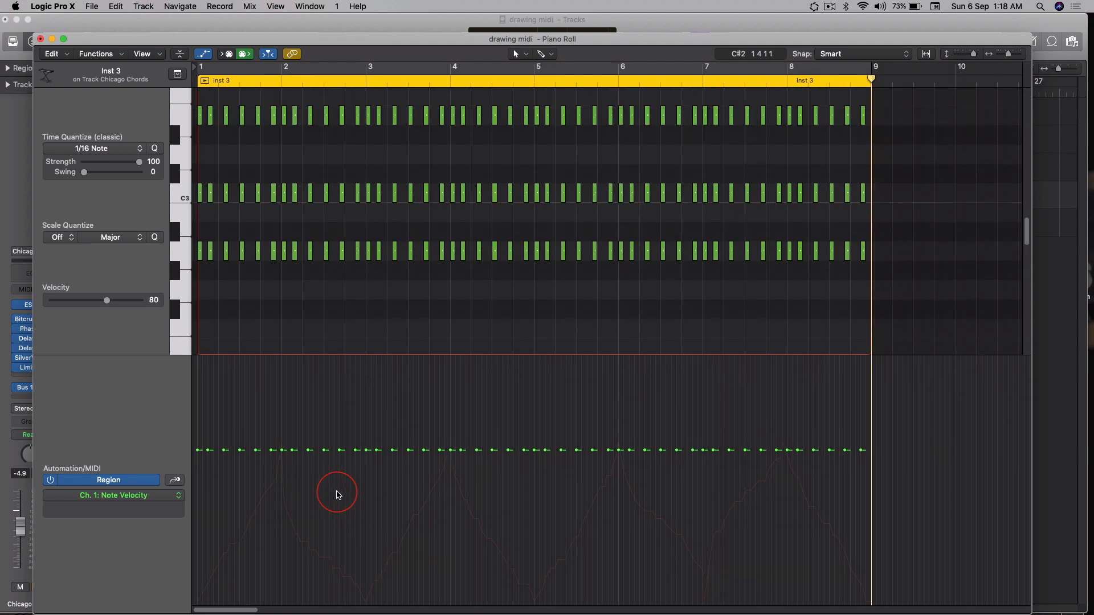
# Step: Separate the note velocities of the first chord at bar 1, lowering the C3 note to 55
pyautogui.click(197, 450)
pyautogui.moveTo(198, 460); pyautogui.dragTo(198, 450)
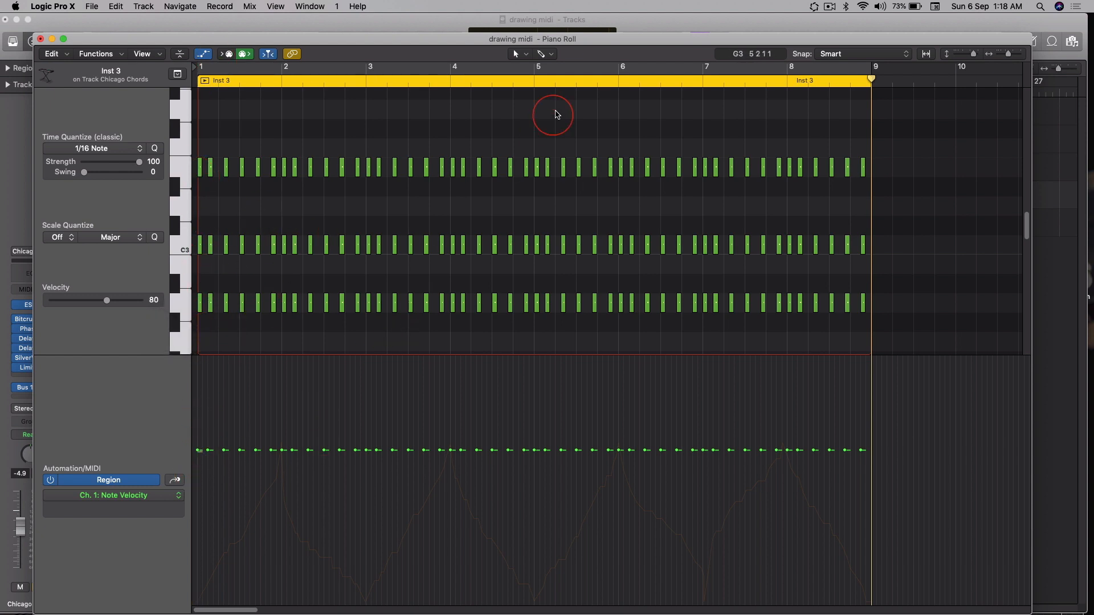
pyautogui.moveTo(197, 453); pyautogui.dragTo(197, 478)
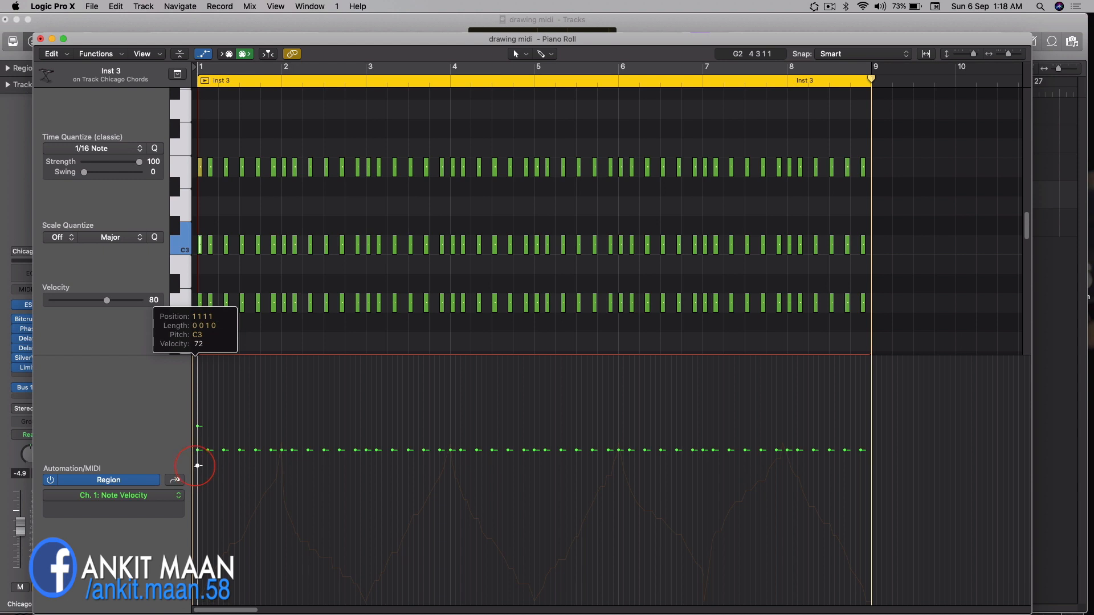
pyautogui.moveTo(198, 477); pyautogui.dragTo(197, 498)
pyautogui.click(293, 263)
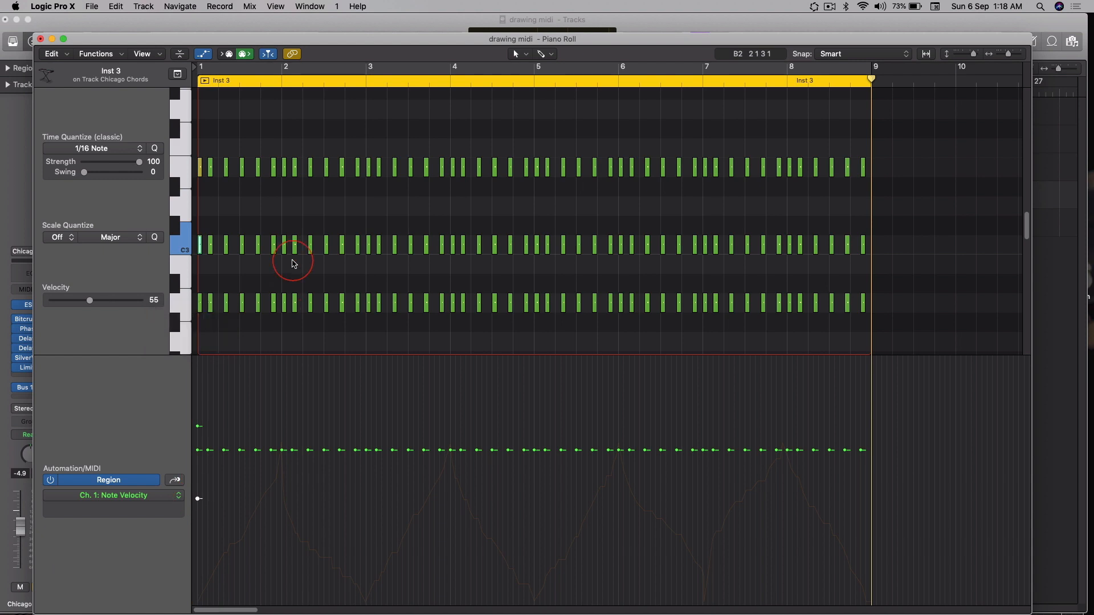
# Step: Fine-tune the first chord's note velocities to 54 for C3, 73 for the lowest note and 93 for E3
pyautogui.scroll(6, 293, 263)
pyautogui.hscroll(-10, 292, 264)
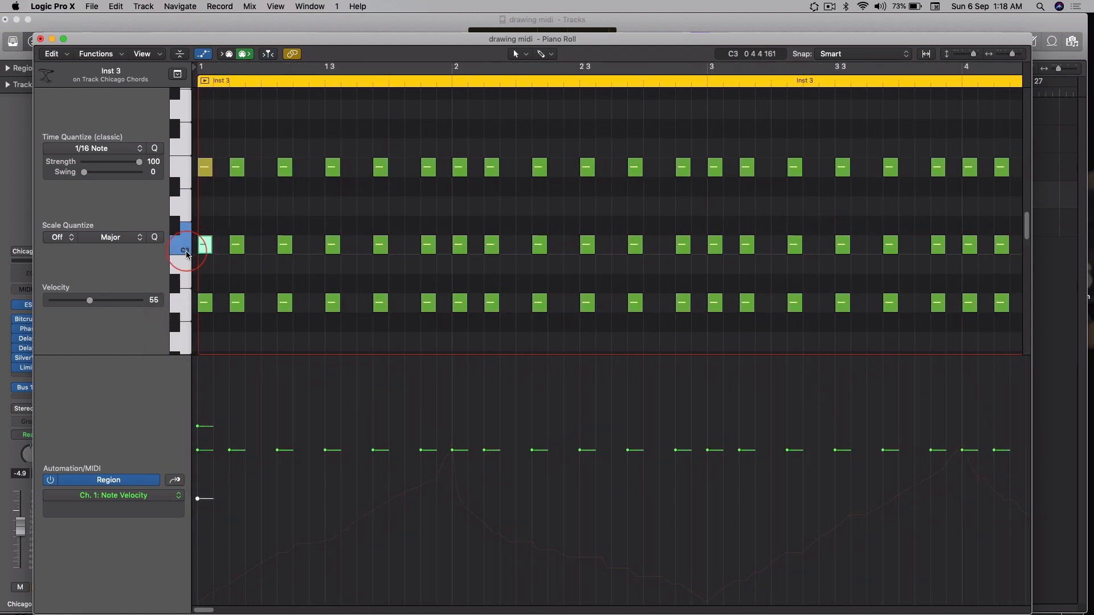
pyautogui.moveTo(198, 498); pyautogui.dragTo(198, 501)
pyautogui.moveTo(197, 450); pyautogui.dragTo(197, 470)
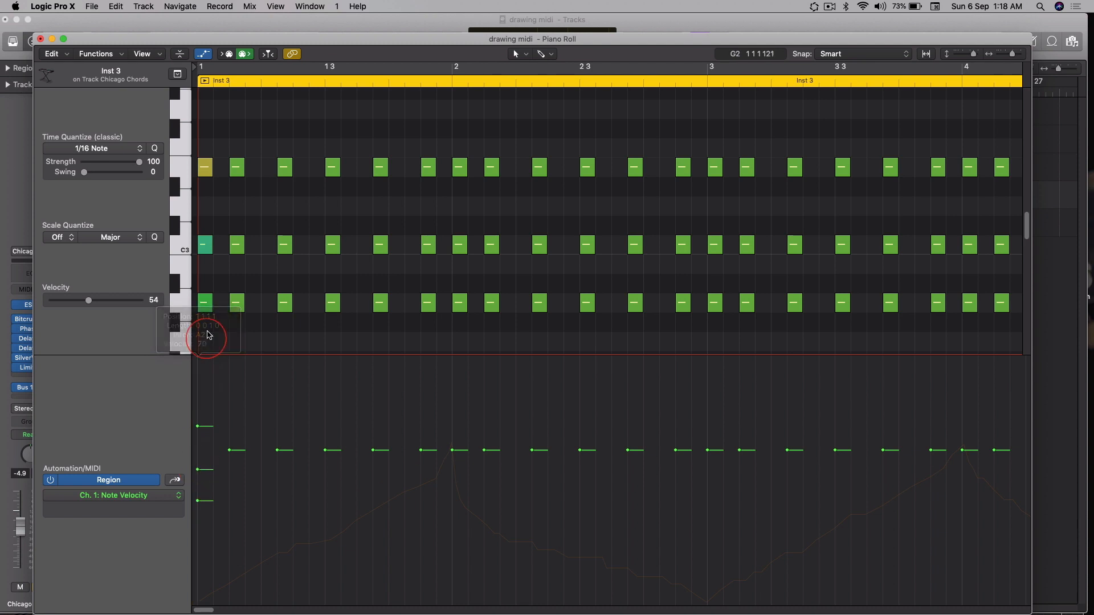
pyautogui.click(205, 303)
pyautogui.moveTo(198, 474); pyautogui.dragTo(197, 463)
pyautogui.click(205, 167)
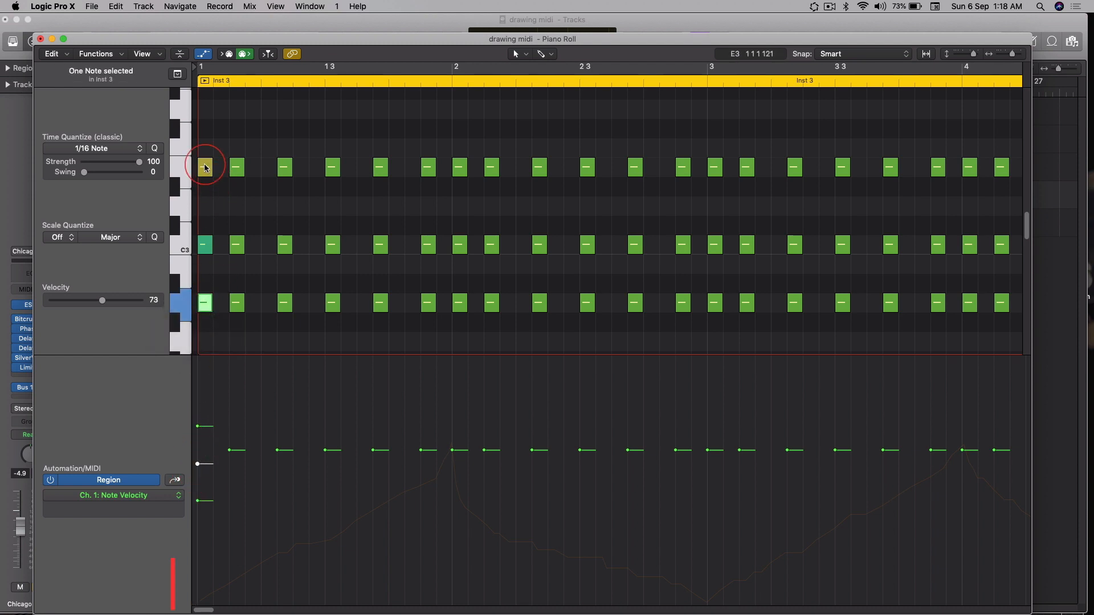
pyautogui.moveTo(197, 426)
pyautogui.mouseDown()
pyautogui.moveTo(198, 414)
pyautogui.moveTo(198, 424)
pyautogui.mouseUp()
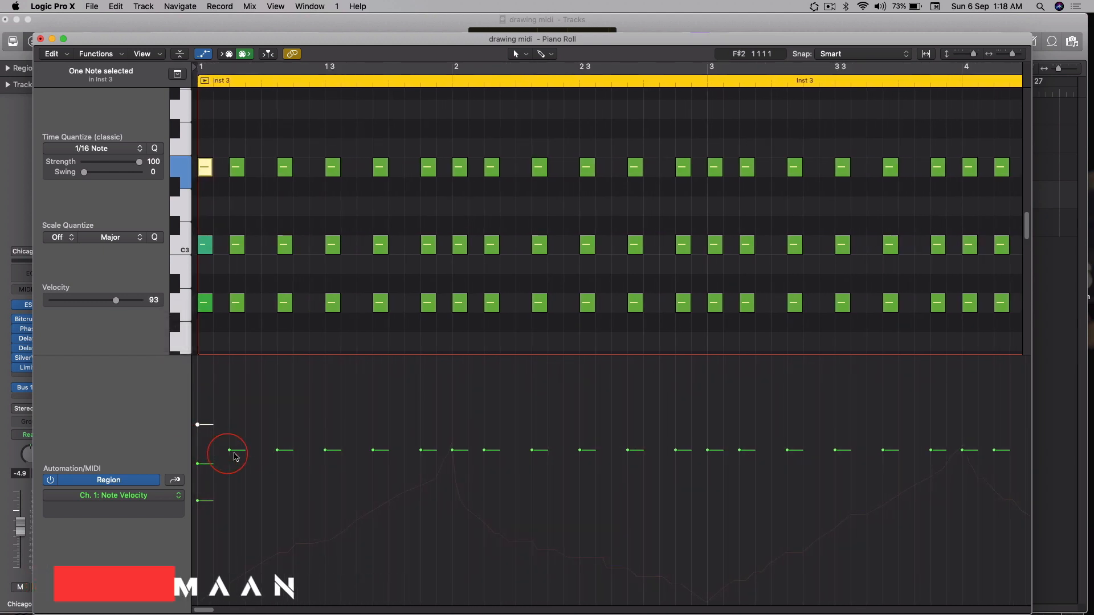
# Step: Spread the second chord's three note velocities apart and raise the first chord's C3 velocity to about 64
pyautogui.moveTo(234, 450)
pyautogui.mouseDown()
pyautogui.moveTo(236, 415)
pyautogui.moveTo(229, 469)
pyautogui.mouseUp()
pyautogui.click(237, 245)
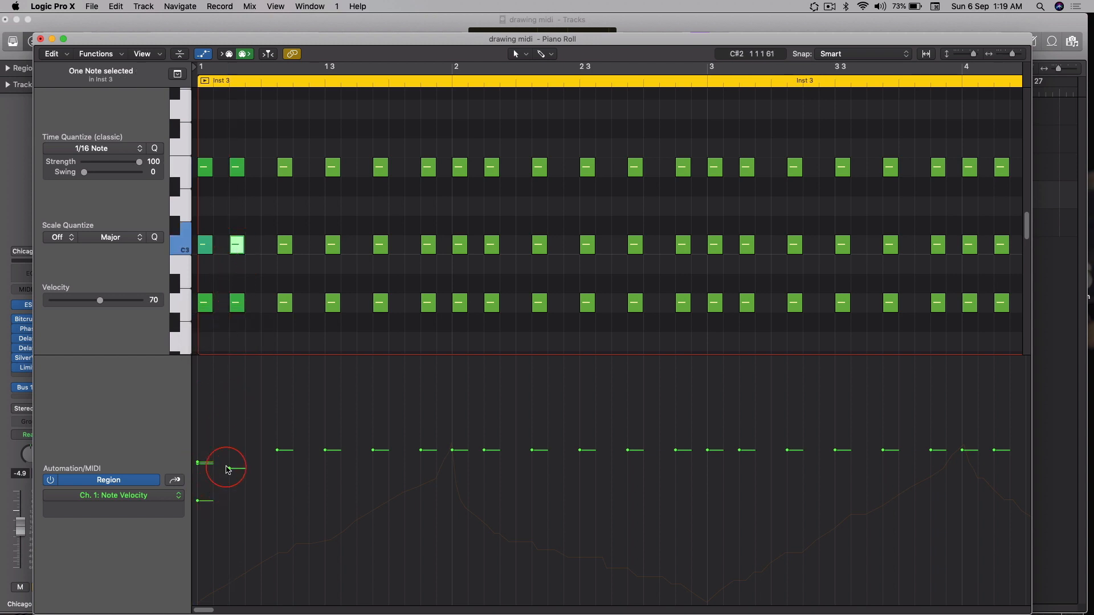
pyautogui.moveTo(230, 469); pyautogui.dragTo(229, 445)
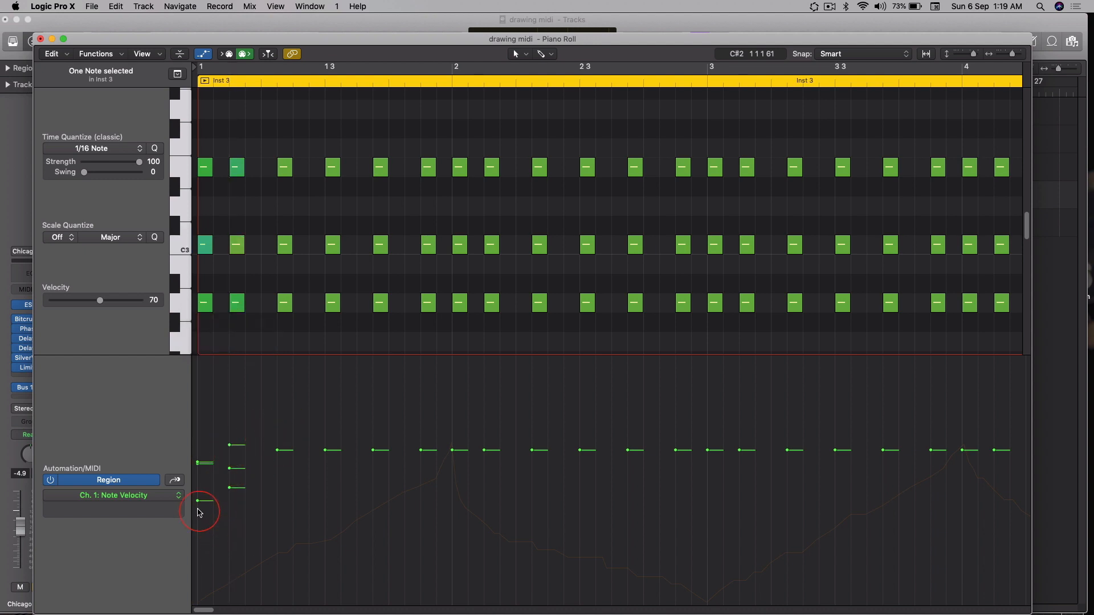
pyautogui.moveTo(198, 501)
pyautogui.mouseDown()
pyautogui.moveTo(188, 557)
pyautogui.moveTo(202, 481)
pyautogui.mouseUp()
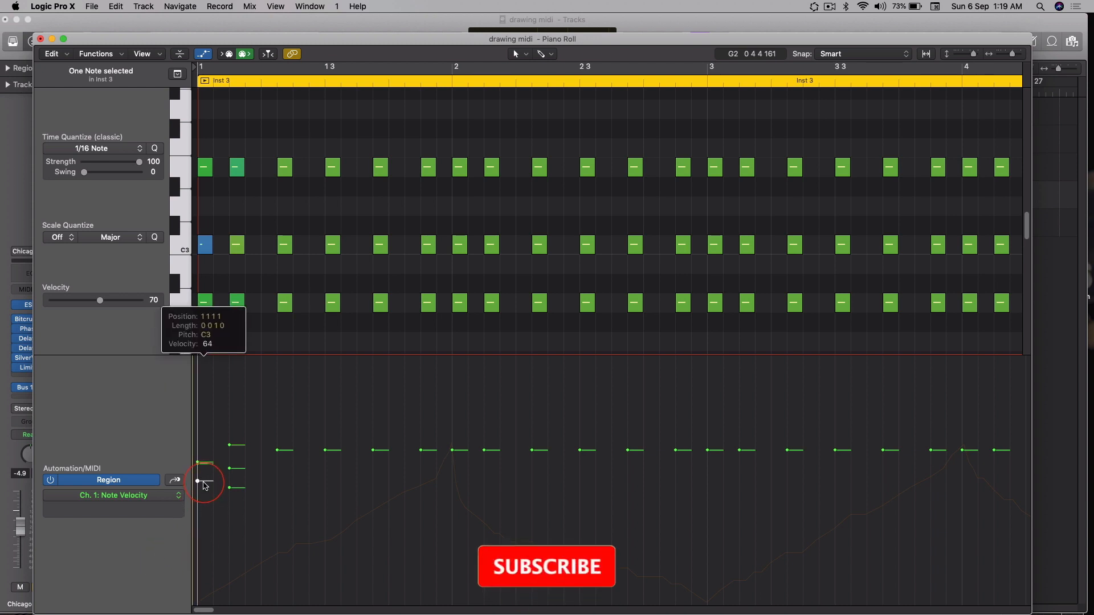
# Step: Look over the automation and MIDI parameters available for the region, keeping Ch. 1: Note Velocity displayed
pyautogui.scroll(5, 378, 435)
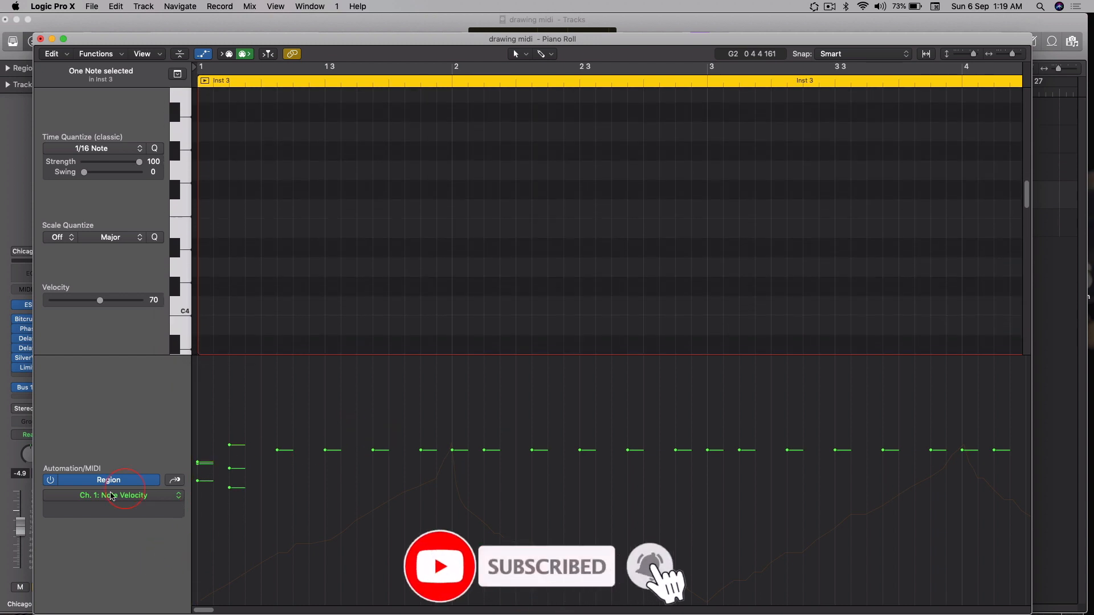
pyautogui.click(170, 497)
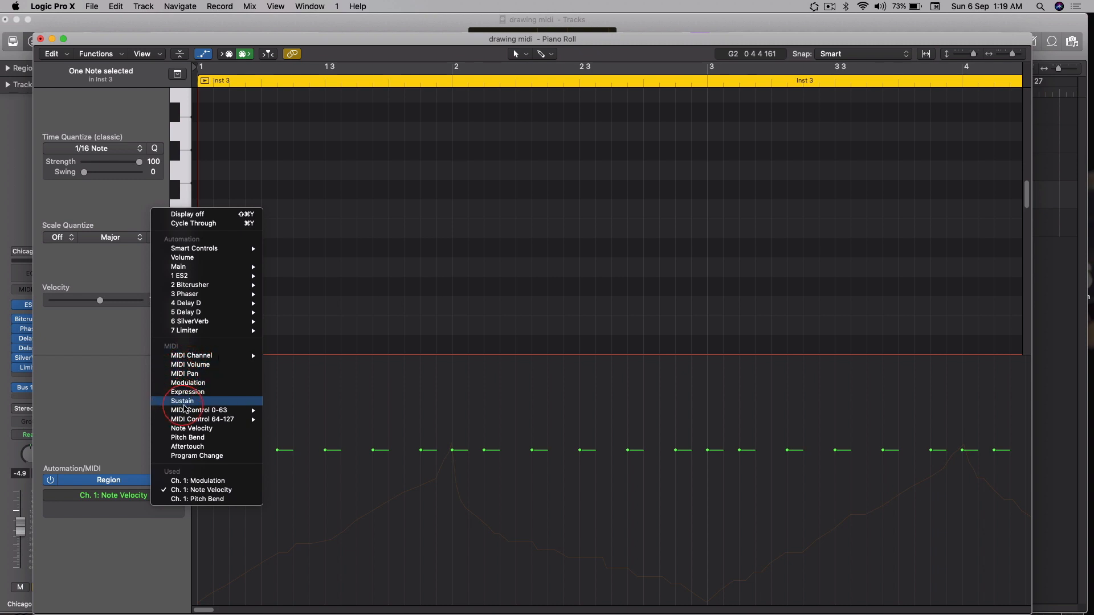
pyautogui.click(258, 550)
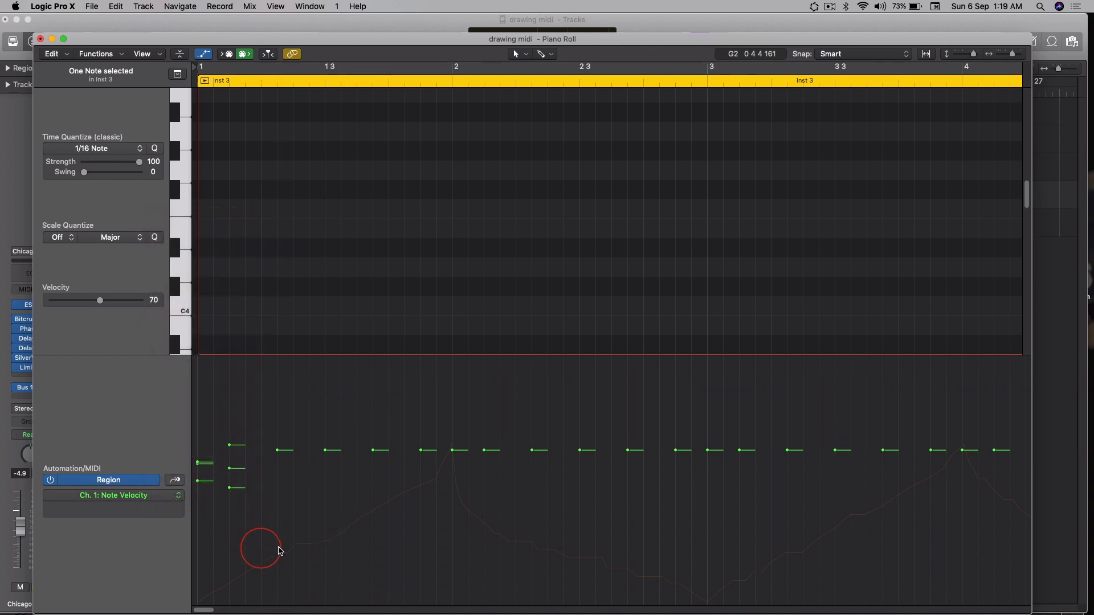